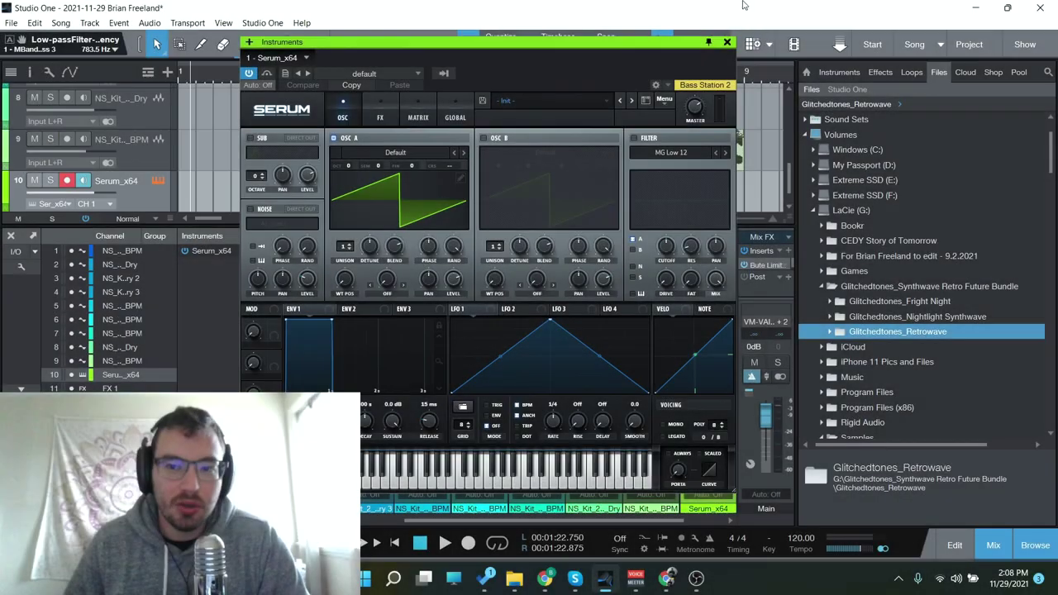
Close the Serum instrument window, hide the mix console, and zoom the arrangement out to about 41 bars
click(726, 41)
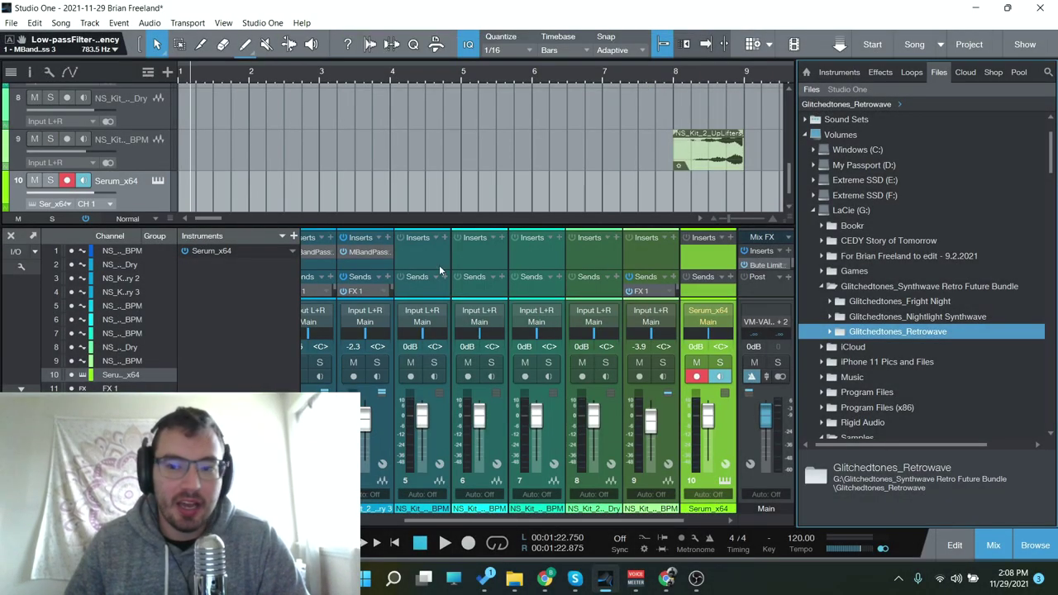
key(F3)
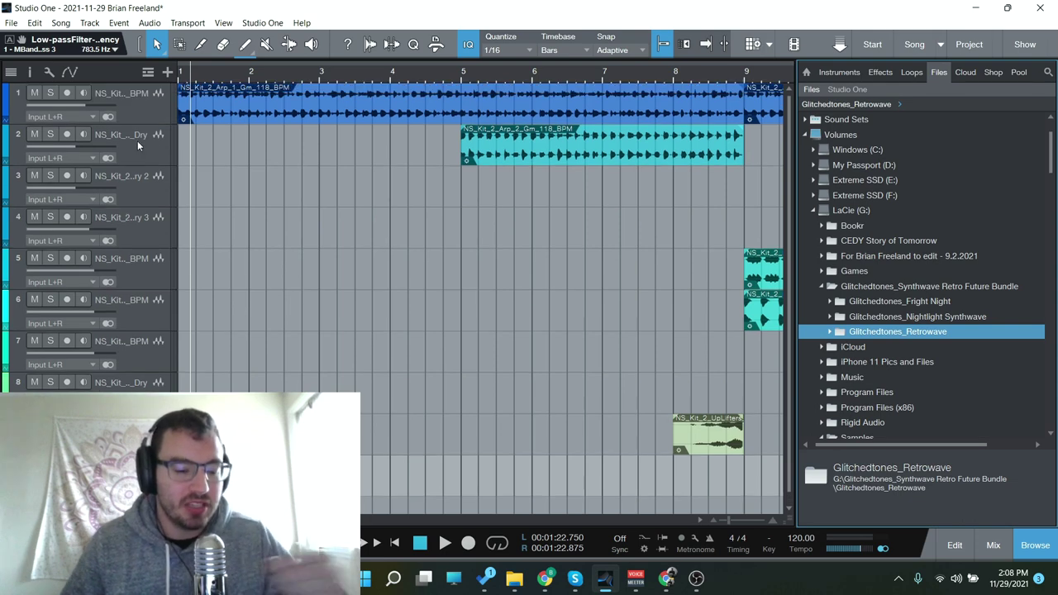
key(w)
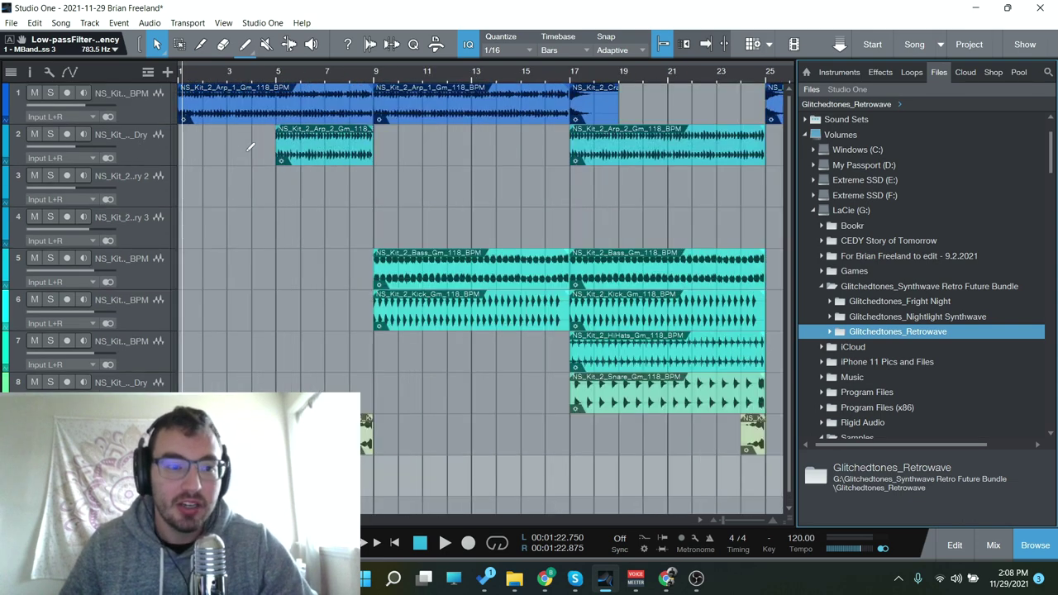
key(w)
Look through the Glitchedtones_Synthwave Retro Future Bundle folder and the contents of its Nightlight Synthwave pack
double_click(838, 289)
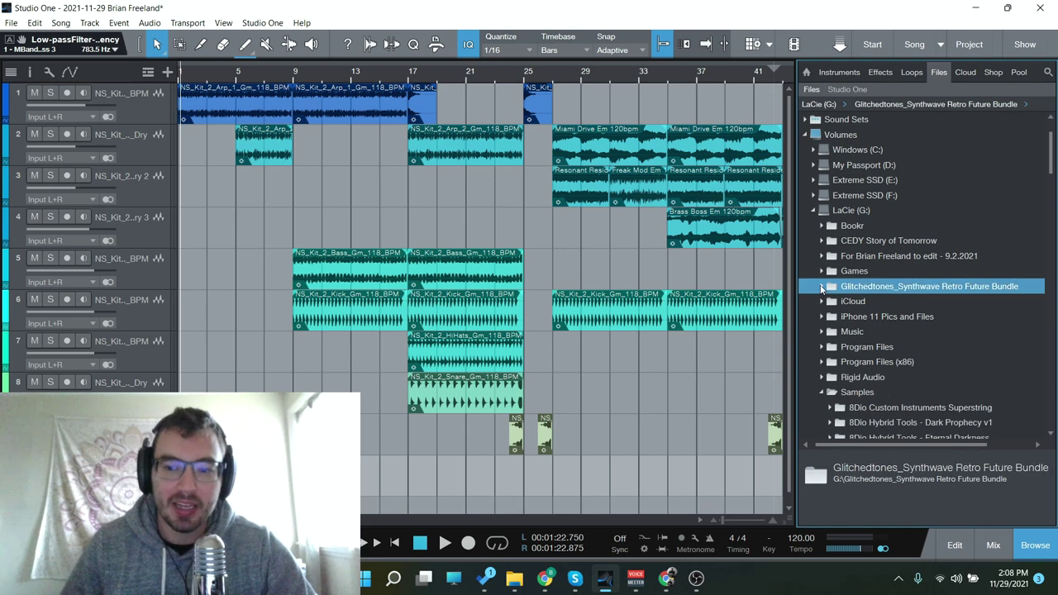
double_click(837, 289)
scroll(909, 298, down, 1)
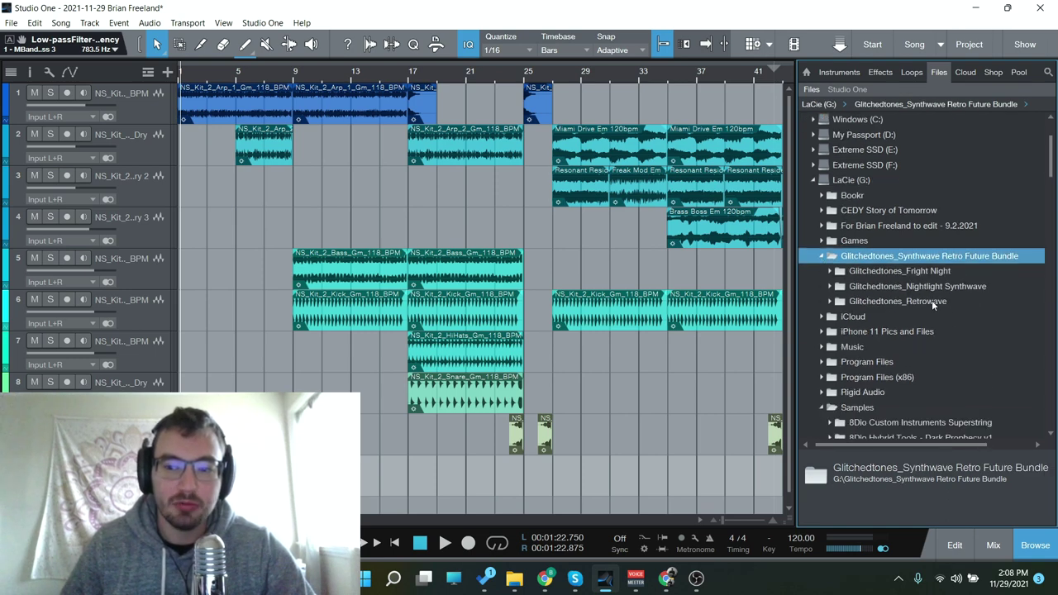
double_click(927, 286)
double_click(843, 302)
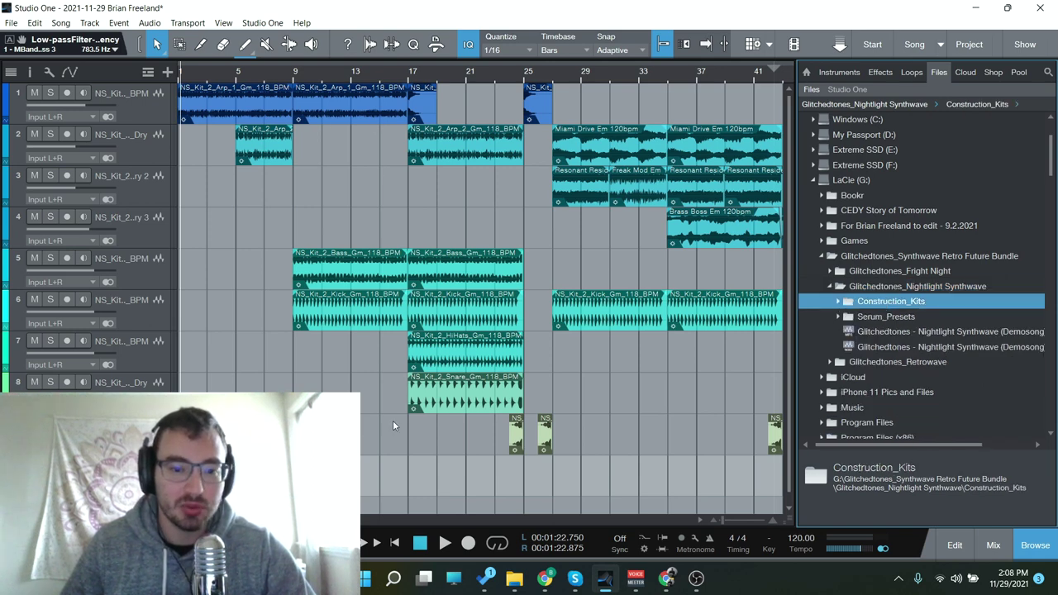
click(830, 287)
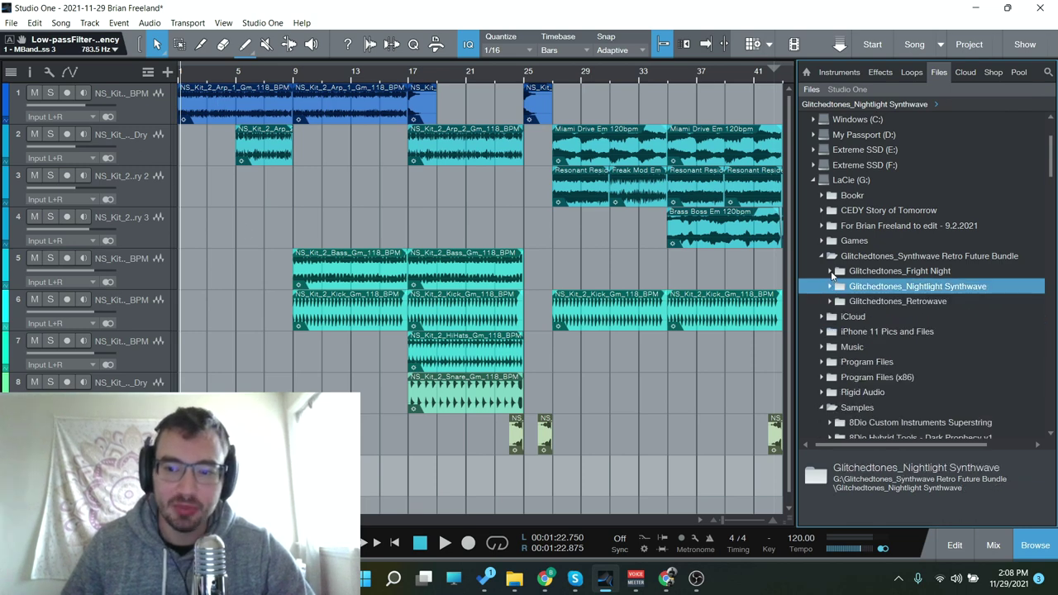
Examine the subfolders of the Fright Night and Retrowave packs, collapsing Retrowave_WAV_MIDI and Fright Night
click(830, 272)
click(830, 271)
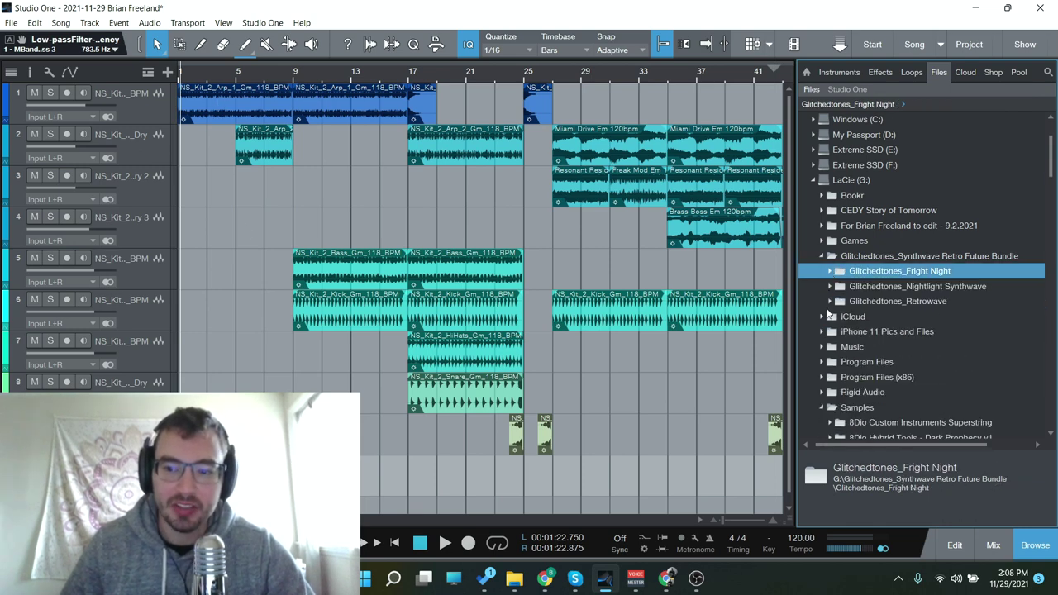
click(829, 301)
scroll(874, 351, down, 1)
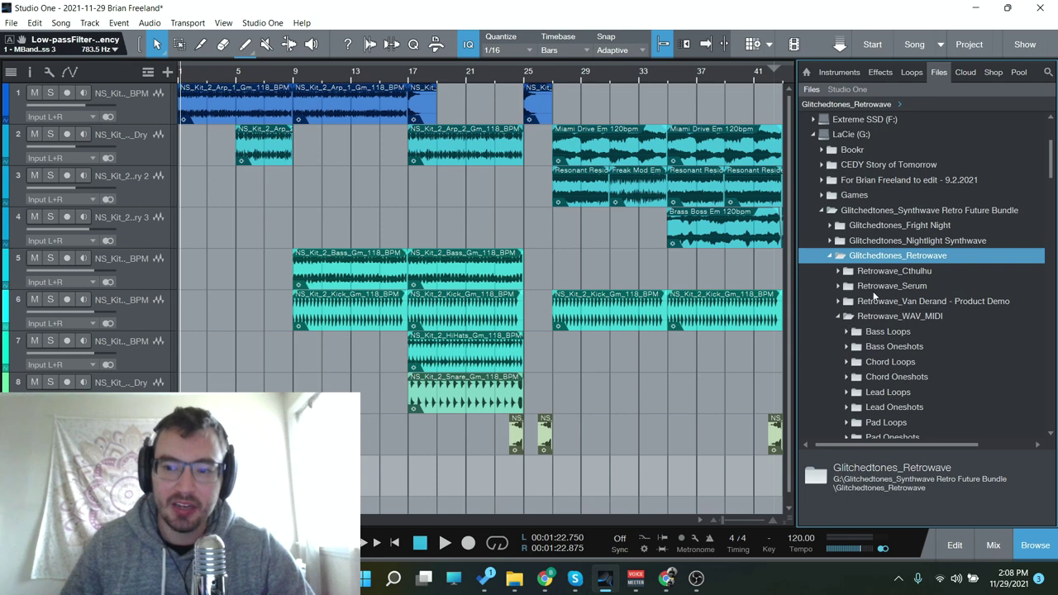
click(839, 316)
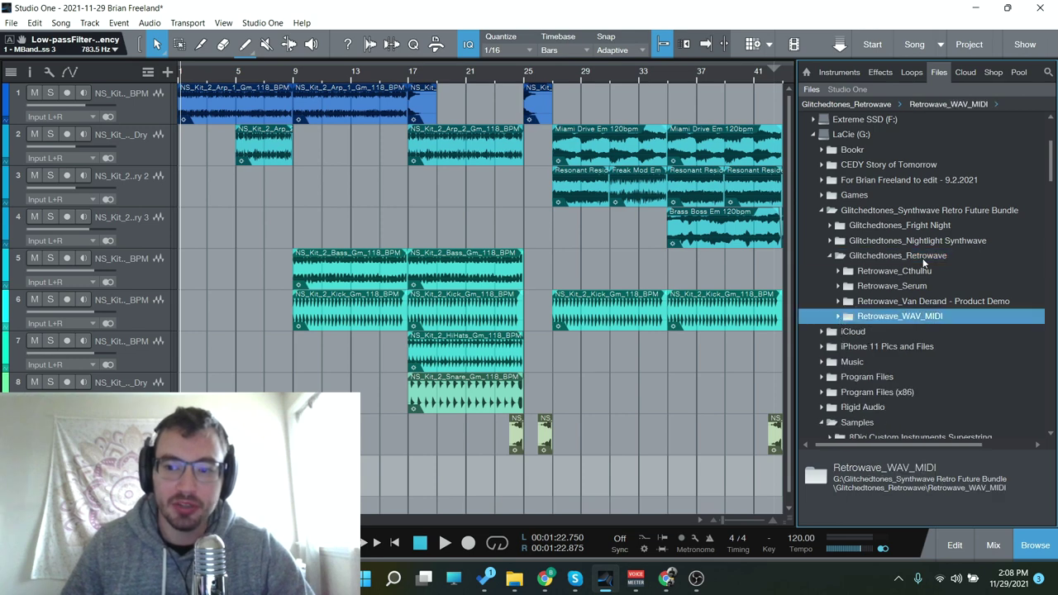
double_click(901, 230)
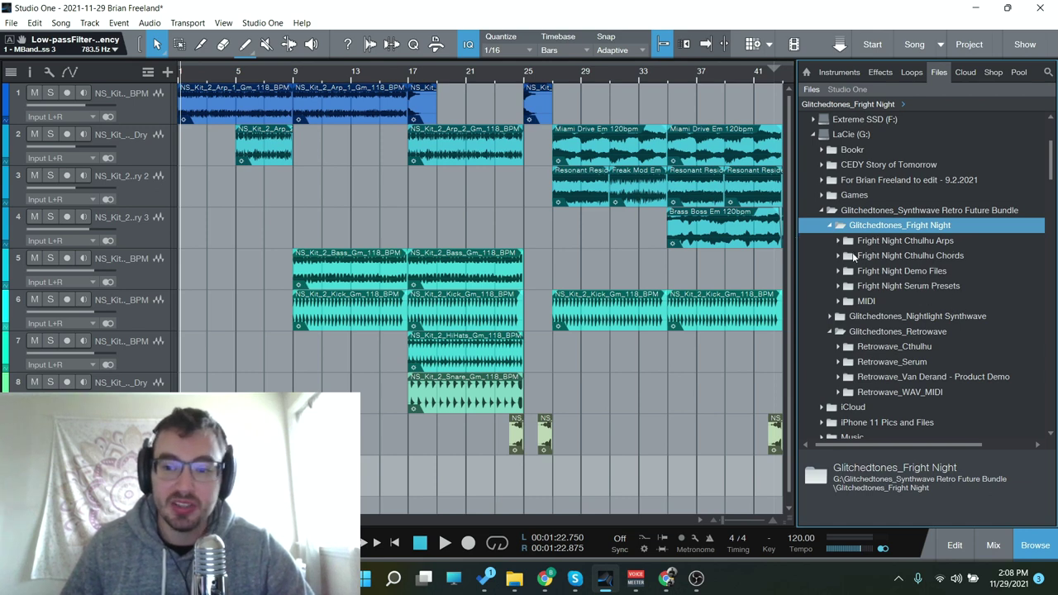
click(829, 225)
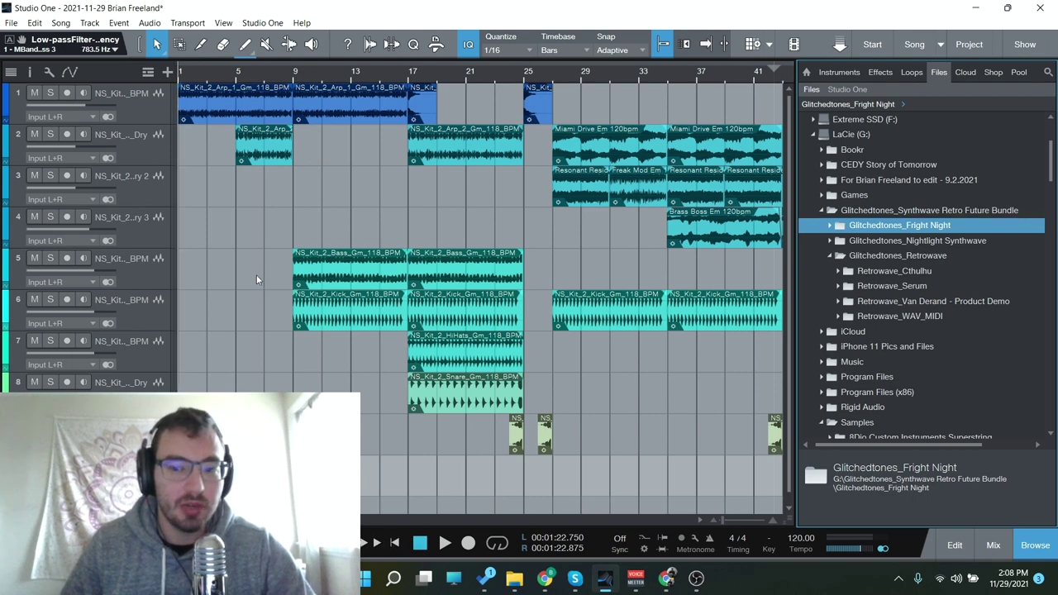
Open the Nightlight Synthwave construction kits and preview the mixdown files of NS_Kit_1_Angel and NS_Kit_3_Spaceship
click(829, 240)
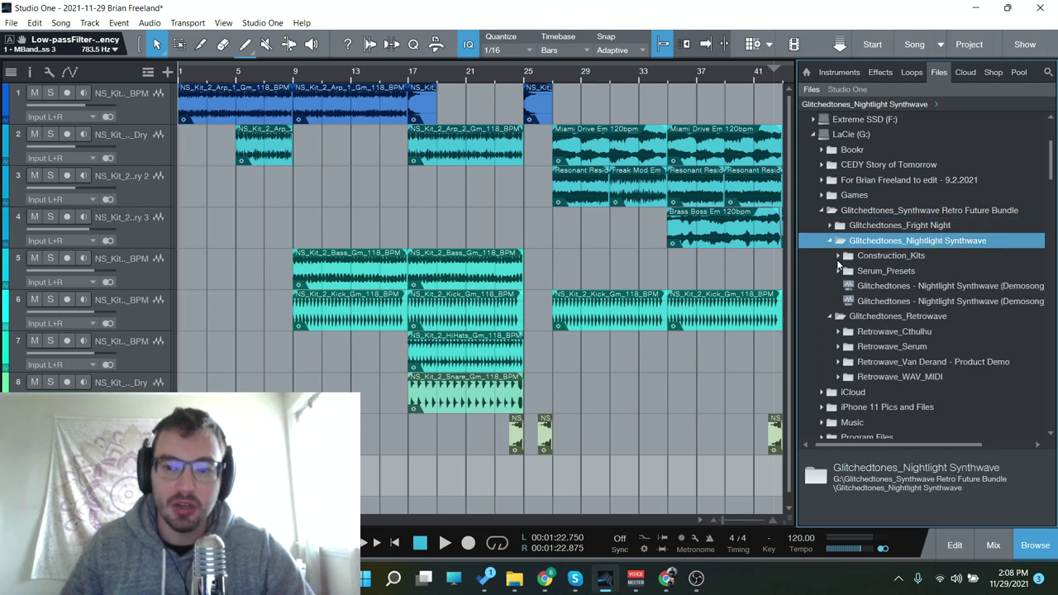
click(844, 257)
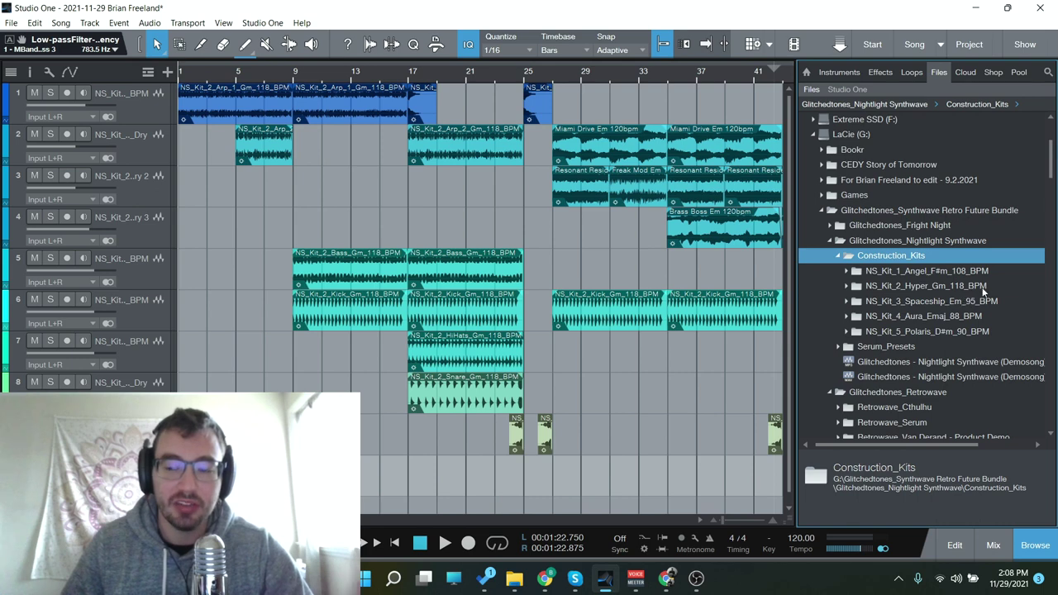
click(846, 300)
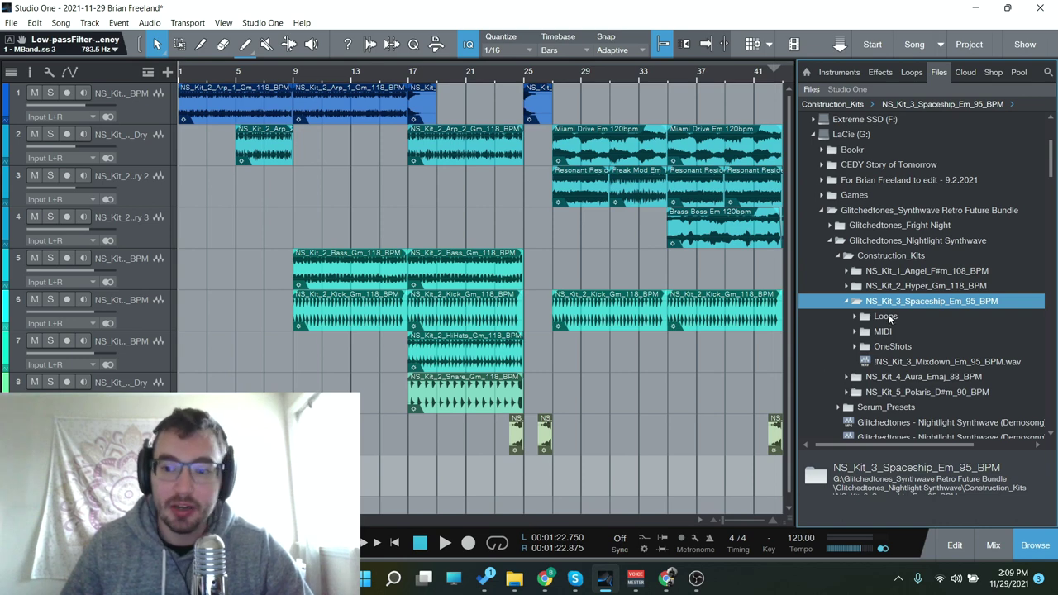
double_click(926, 271)
click(921, 331)
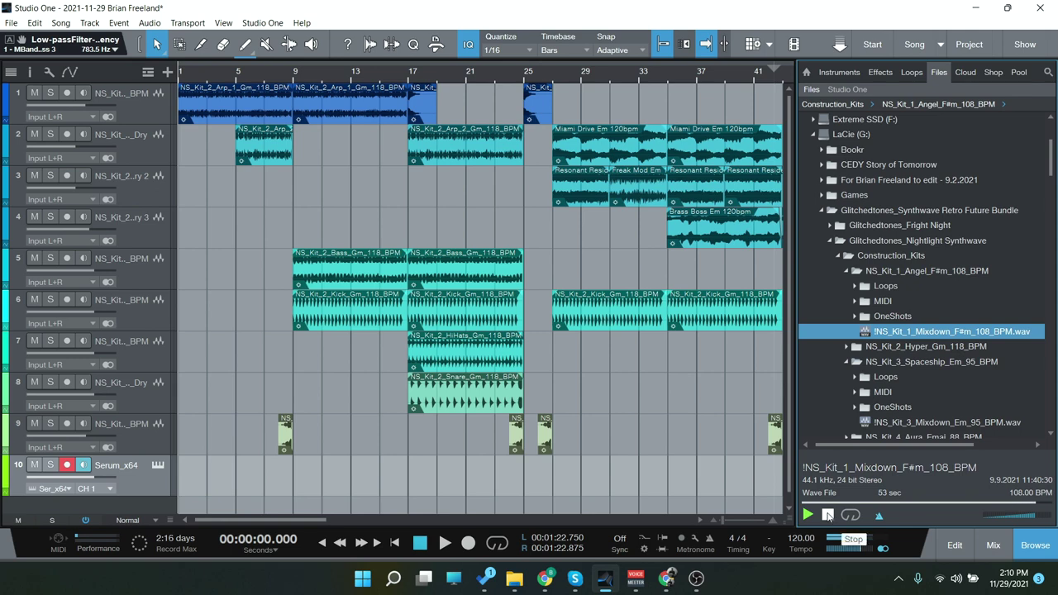
click(901, 422)
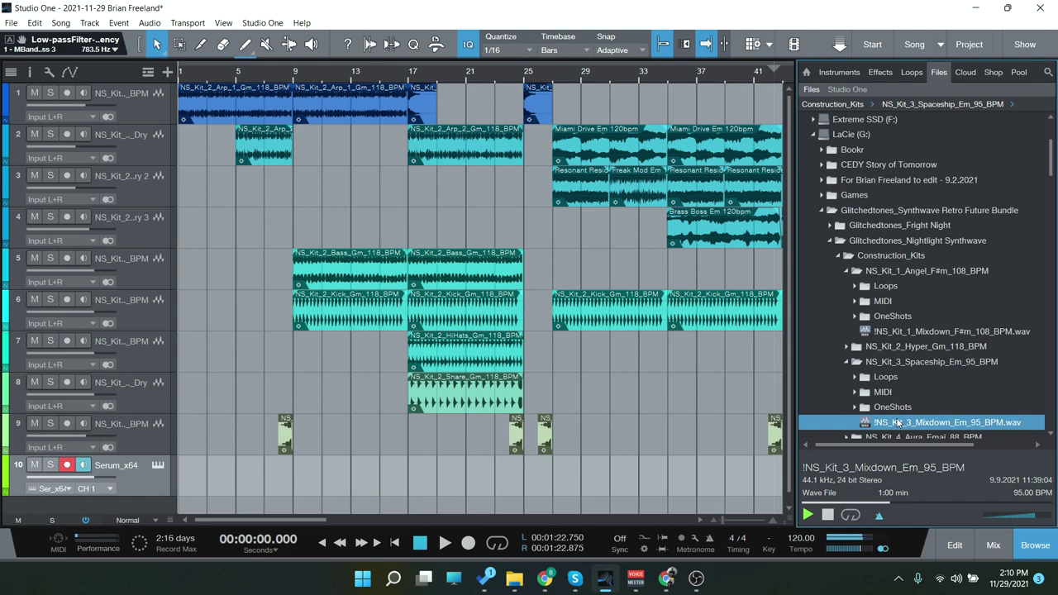
Preview the mixdown files of the NS_Kit_4_Aura and NS_Kit_5_Polaris construction kits
scroll(932, 383, down, 3)
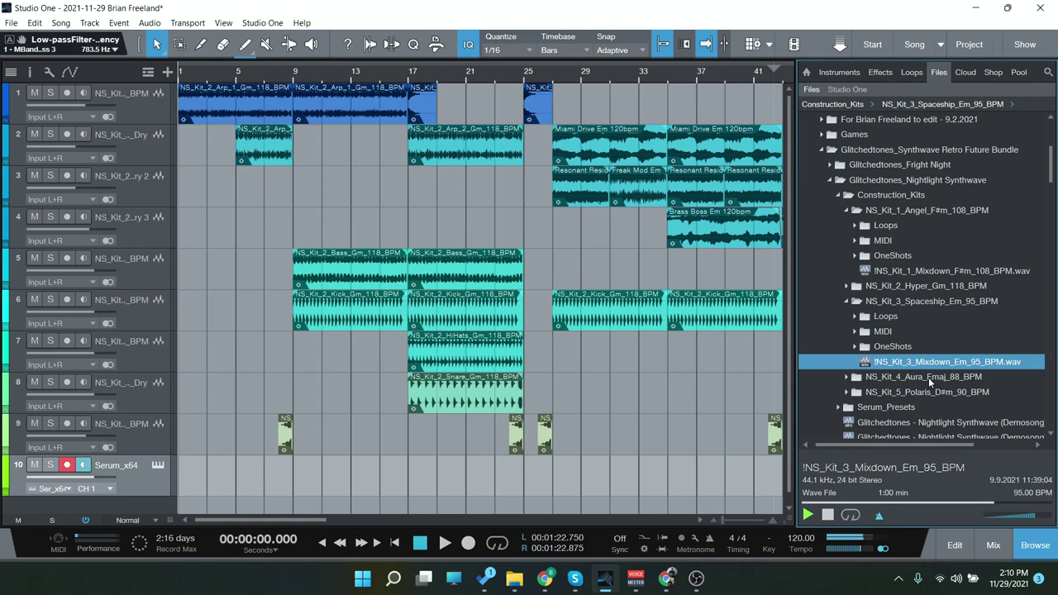
key(Down)
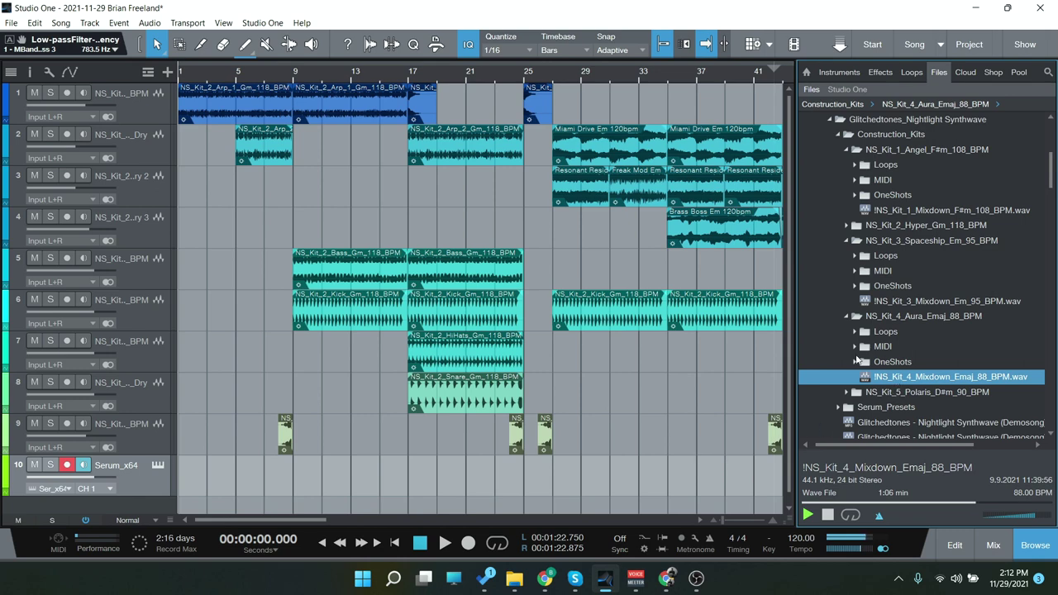
scroll(879, 363, down, 1)
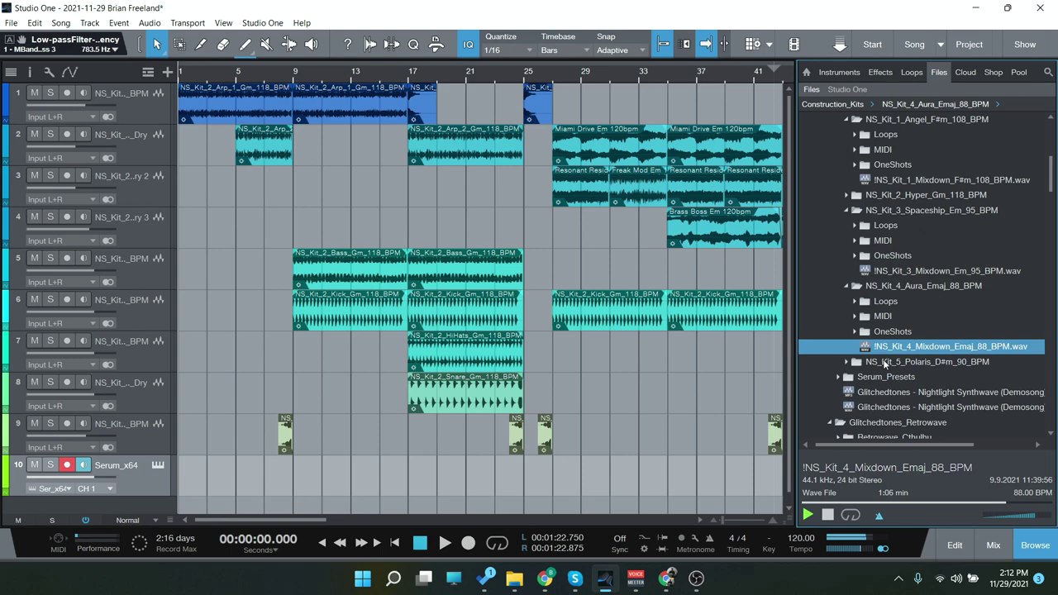
click(884, 361)
click(923, 422)
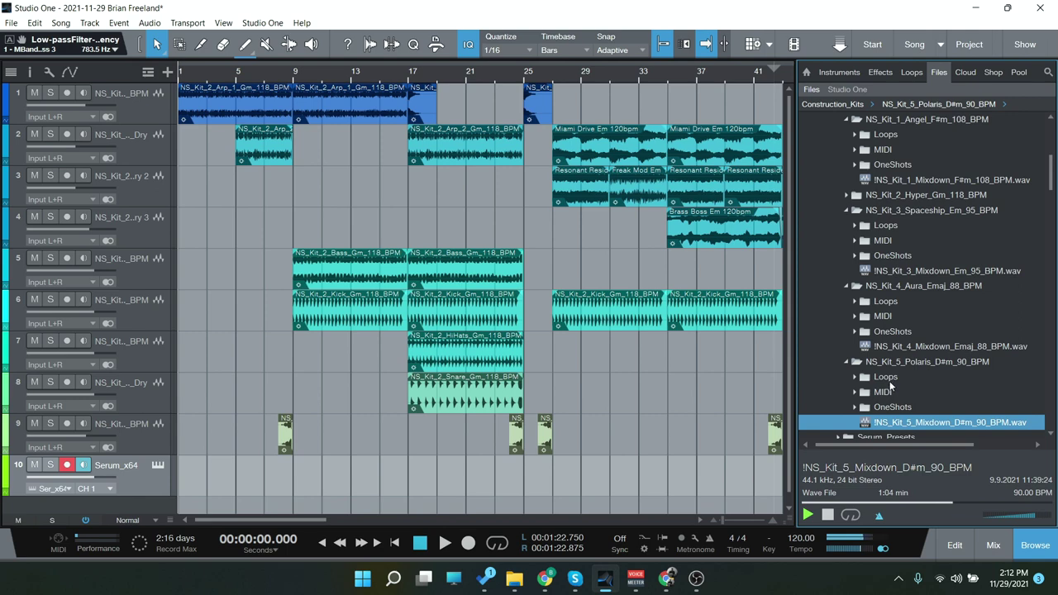
Return to the Nightlight Synthwave folder and look through the loops included in NS_Kit_1_Angel
scroll(890, 386, up, 5)
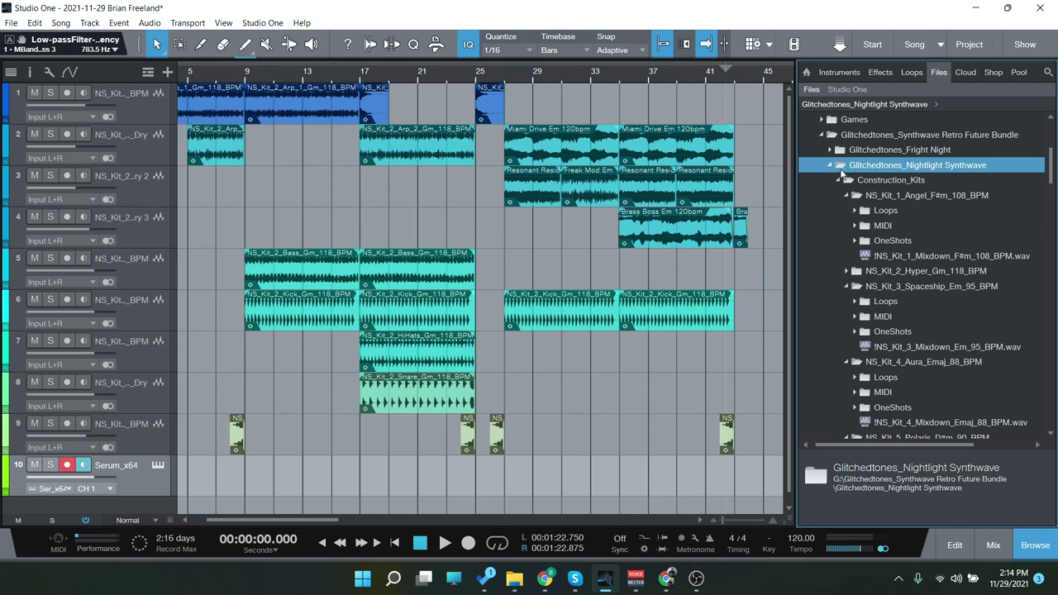
click(830, 165)
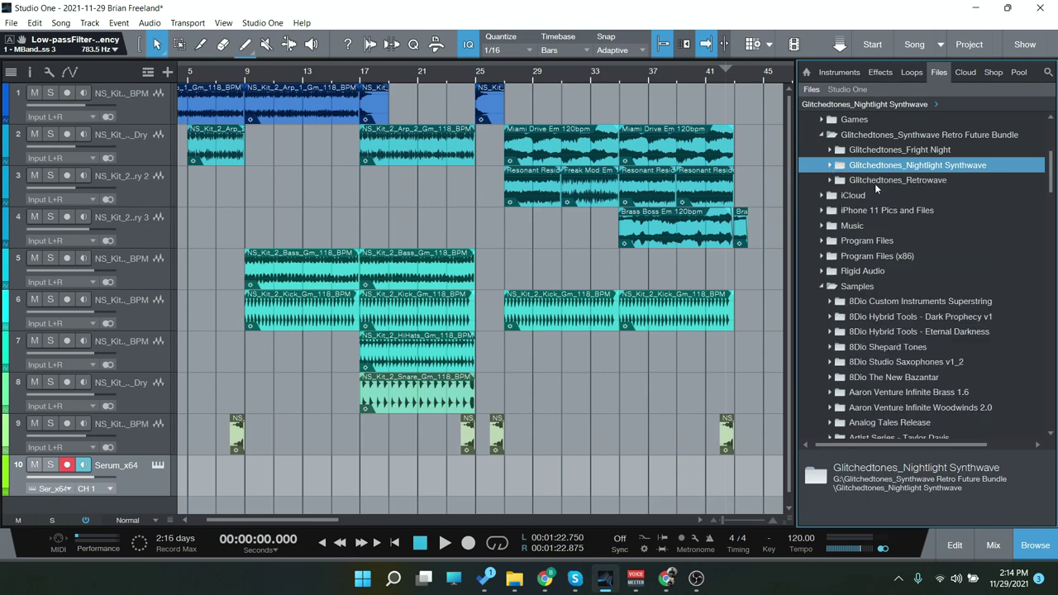
click(830, 165)
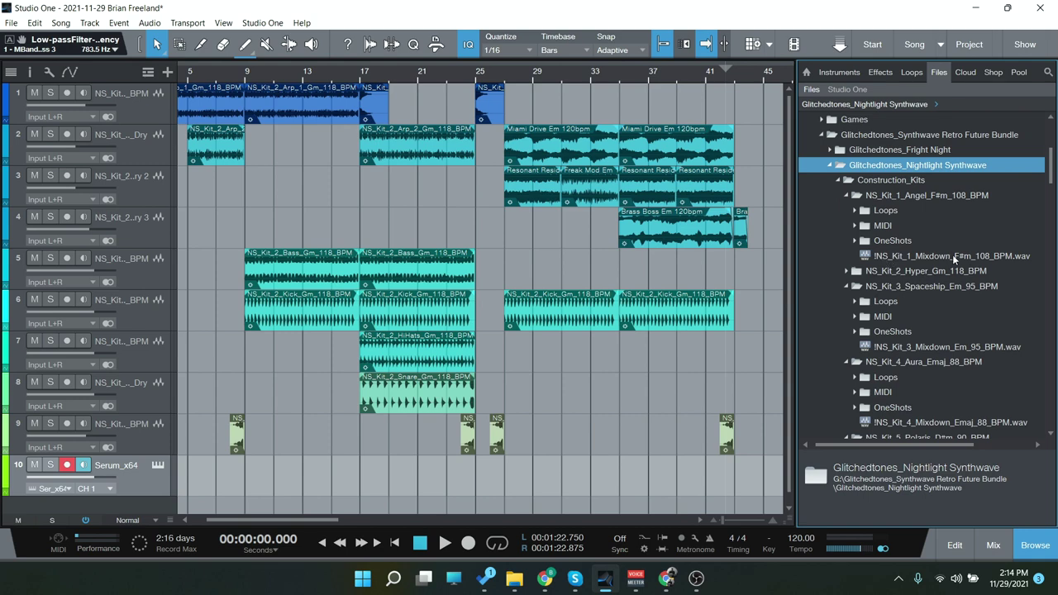
click(855, 212)
scroll(940, 254, down, 3)
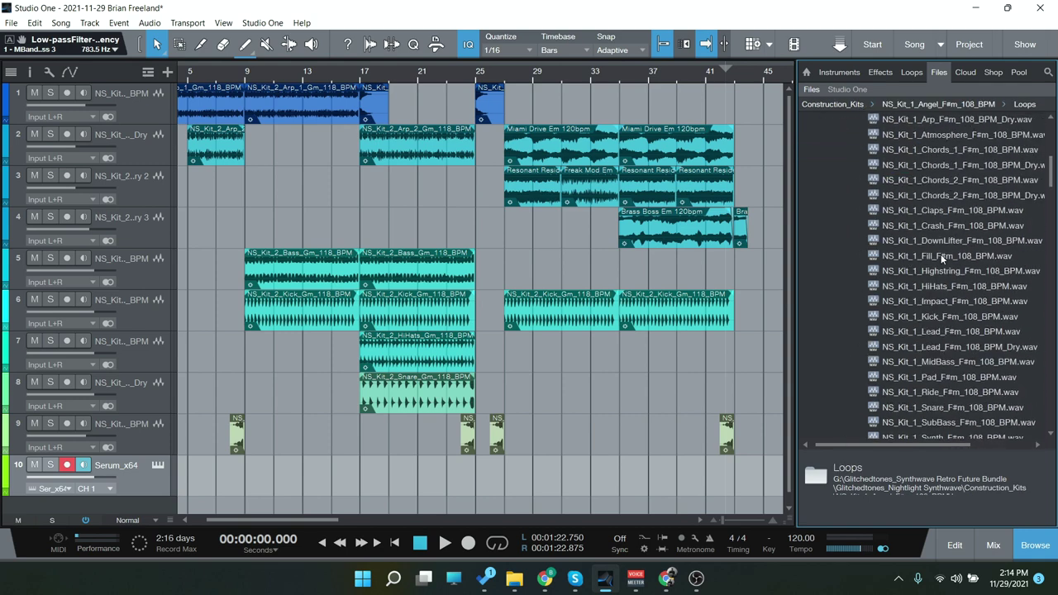
scroll(940, 254, up, 5)
click(855, 196)
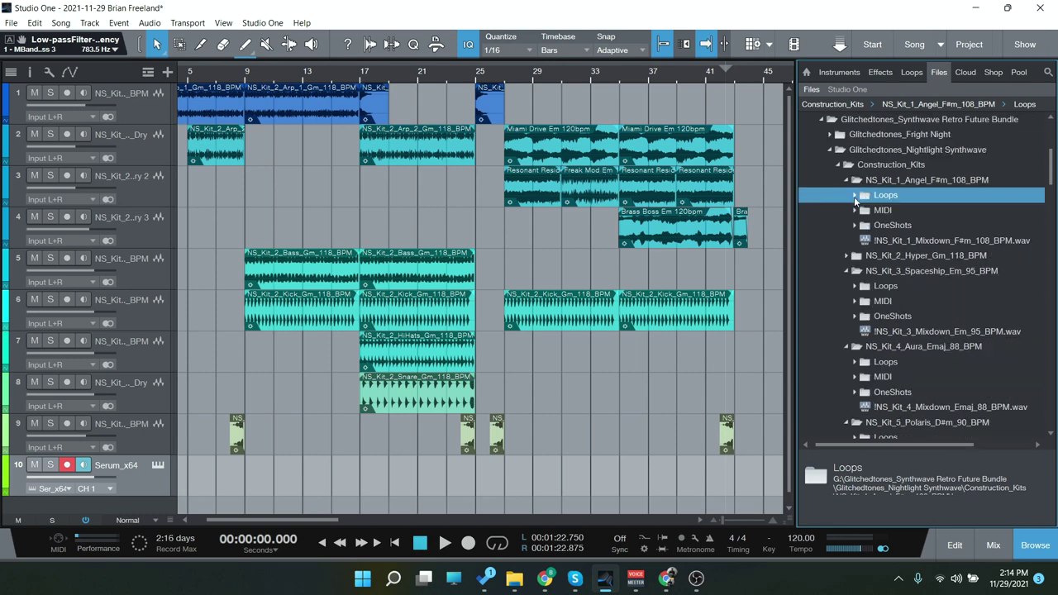
Collapse the construction kit folders, return the arrangement to the song start, and expand the Glitchedtones_Retrowave folder
click(846, 180)
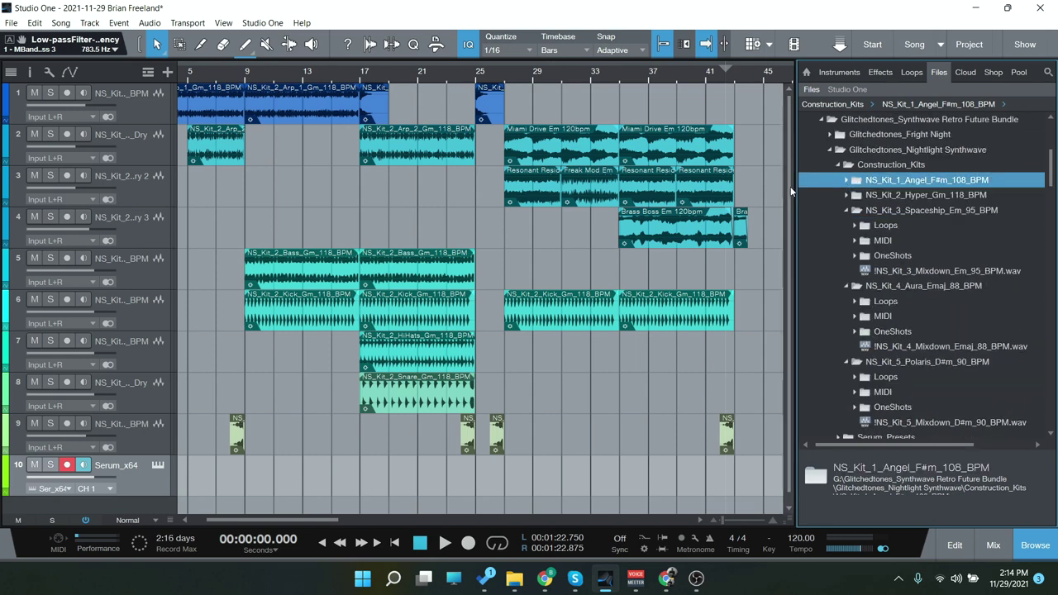
click(320, 538)
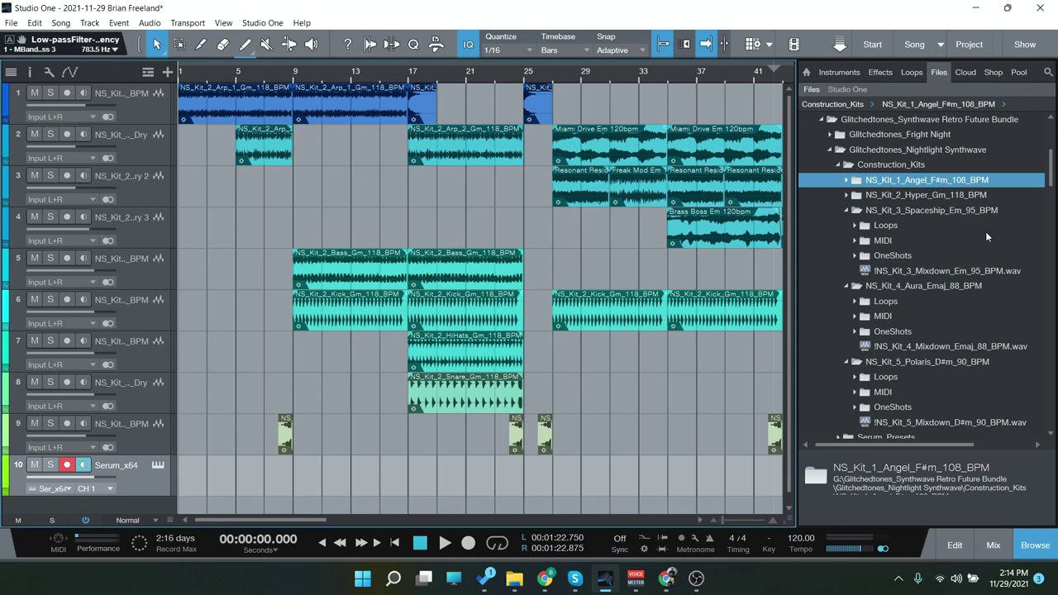
click(854, 210)
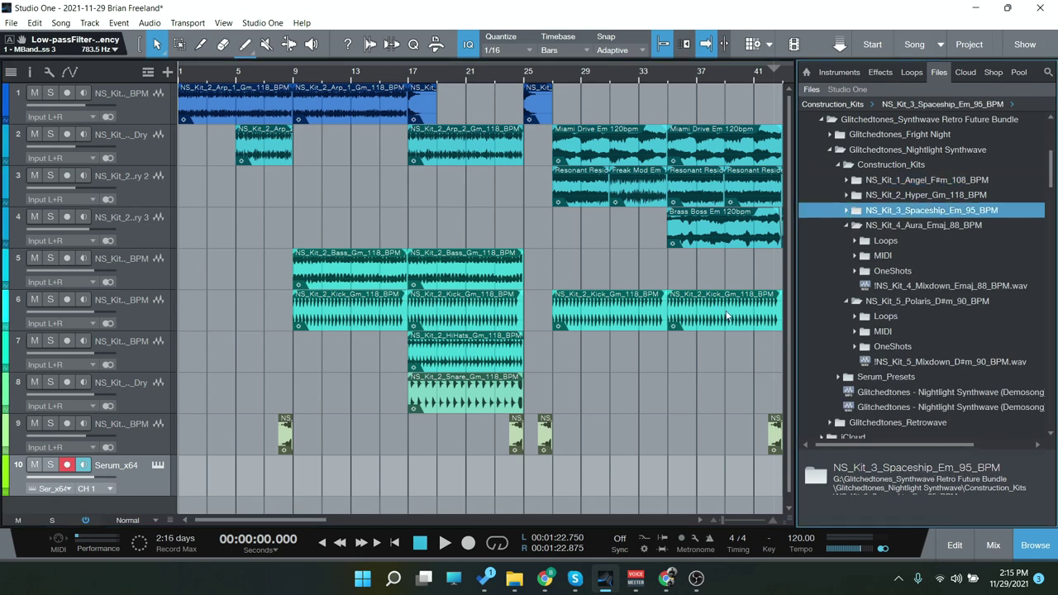
click(837, 165)
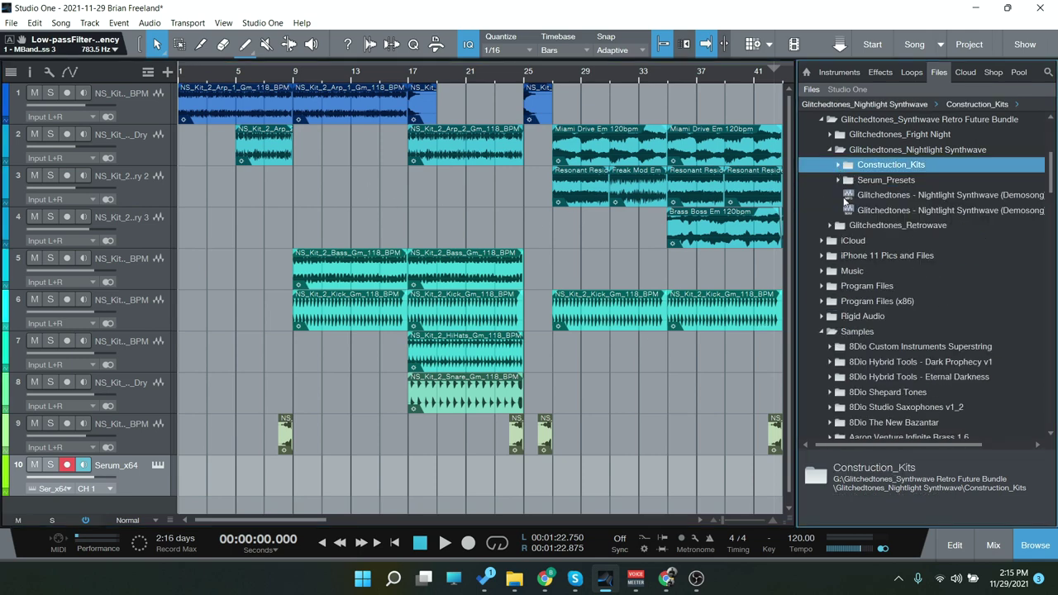
click(830, 227)
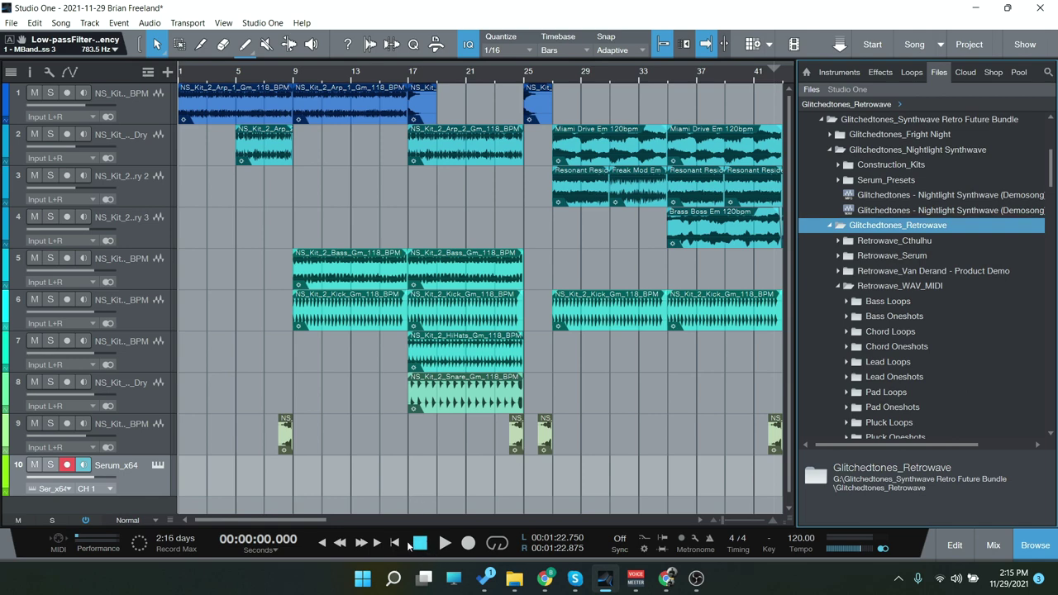
Play the song arrangement from its beginning, restarting playback after a short test
click(444, 542)
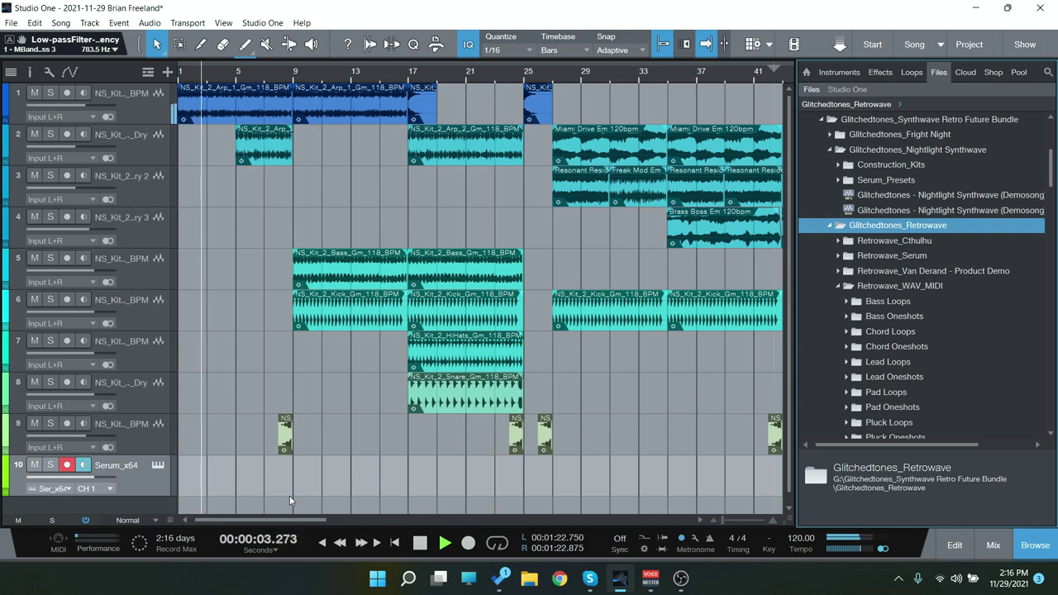
click(420, 542)
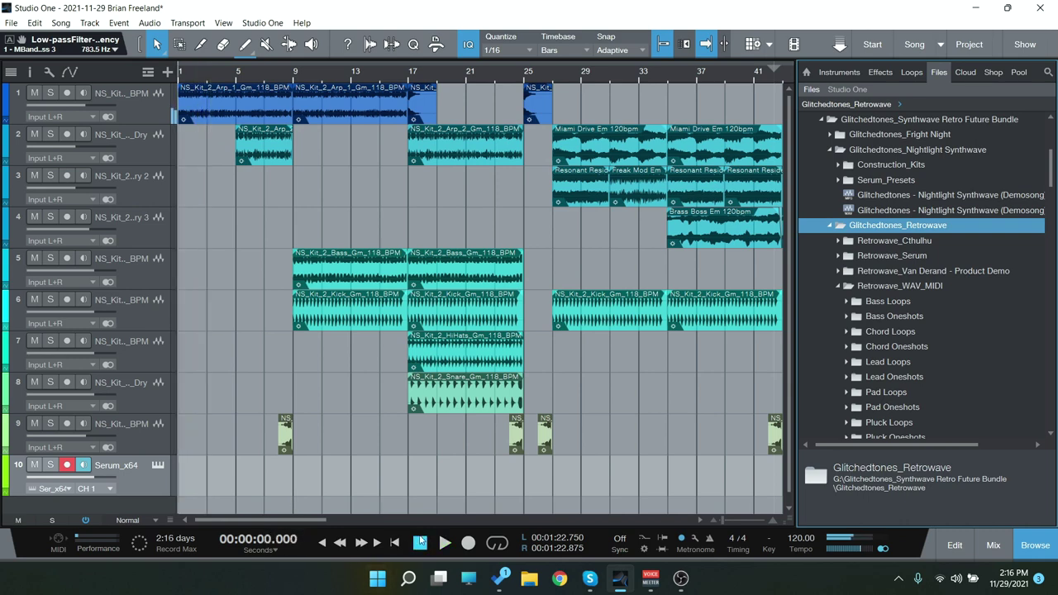
click(445, 542)
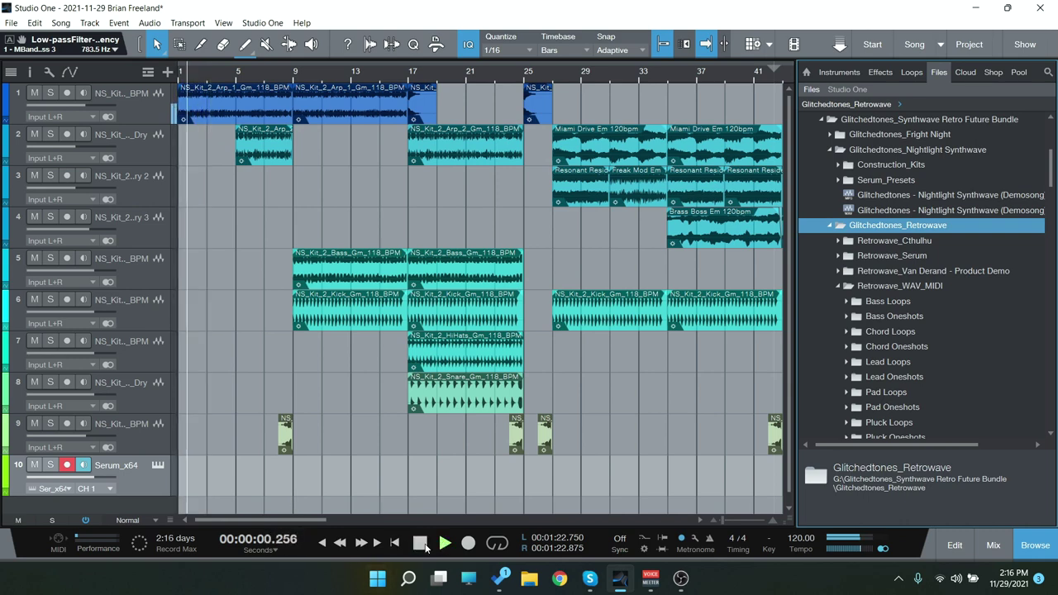
click(445, 542)
click(446, 544)
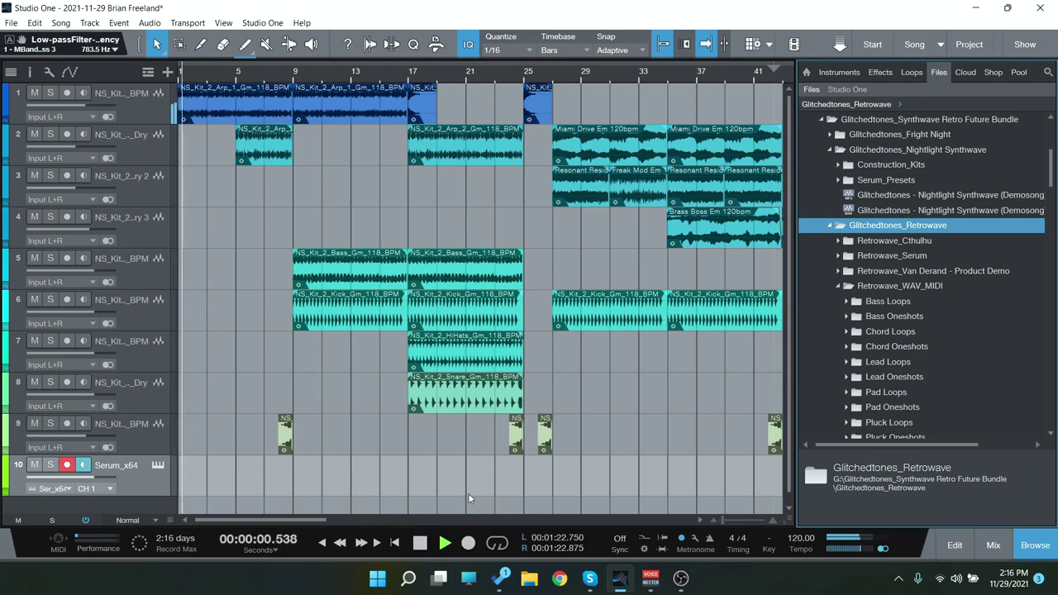
Return the song to its start and play the whole arrangement through to its final sections
click(420, 542)
click(393, 542)
click(444, 542)
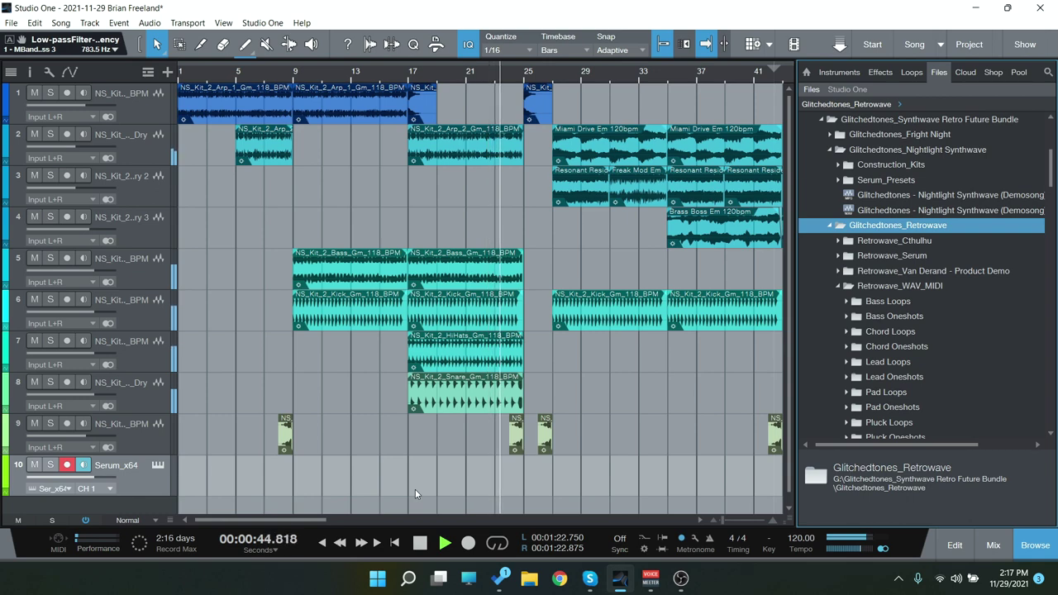
scroll(415, 521, right, 5)
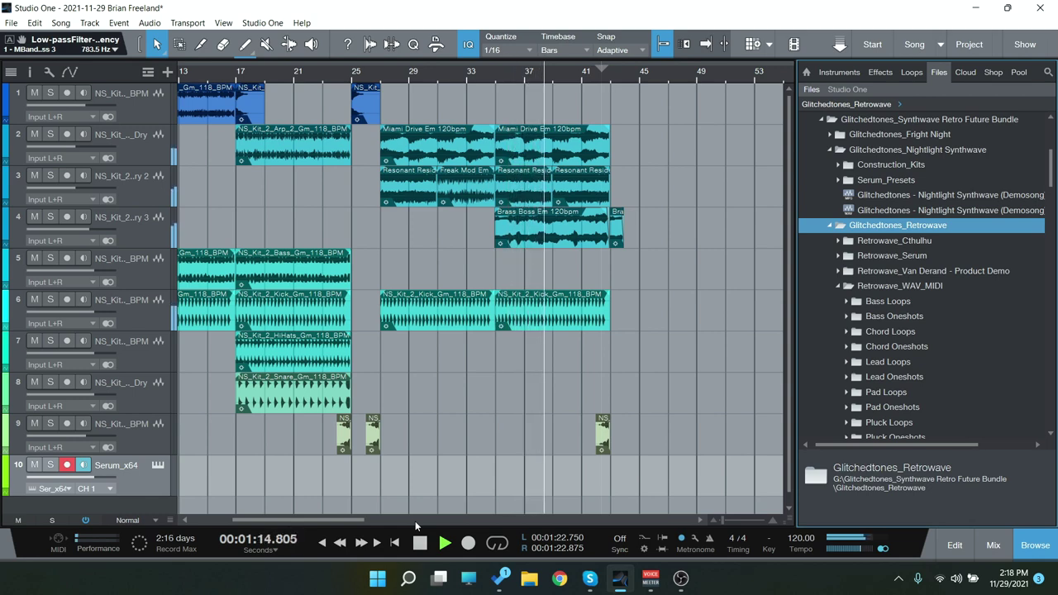
Show the mixer, inspect the MBandPass low-pass filter insert on channel 4, and stop playback
click(993, 545)
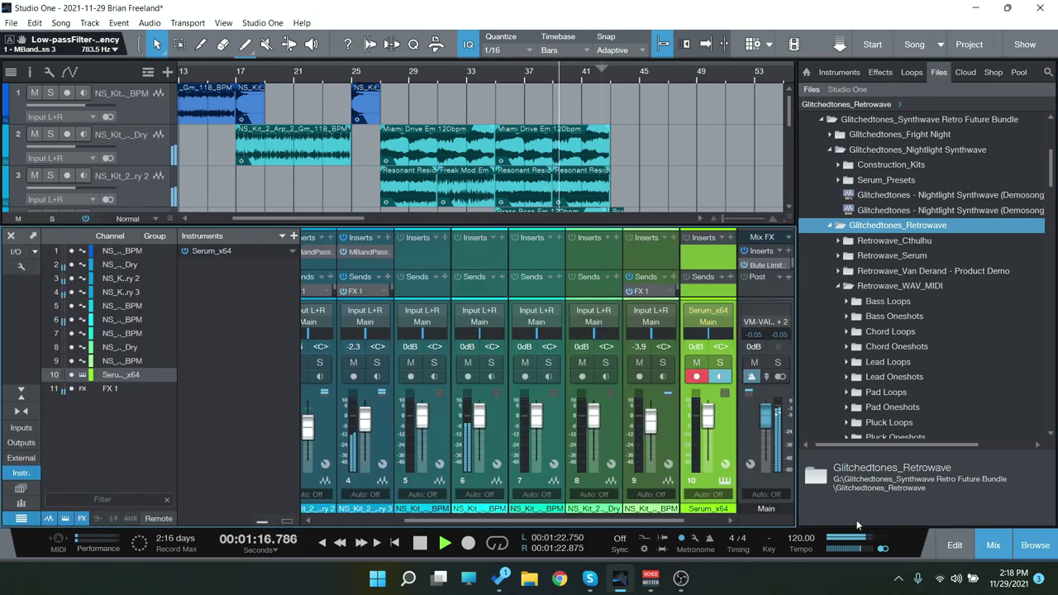
click(365, 252)
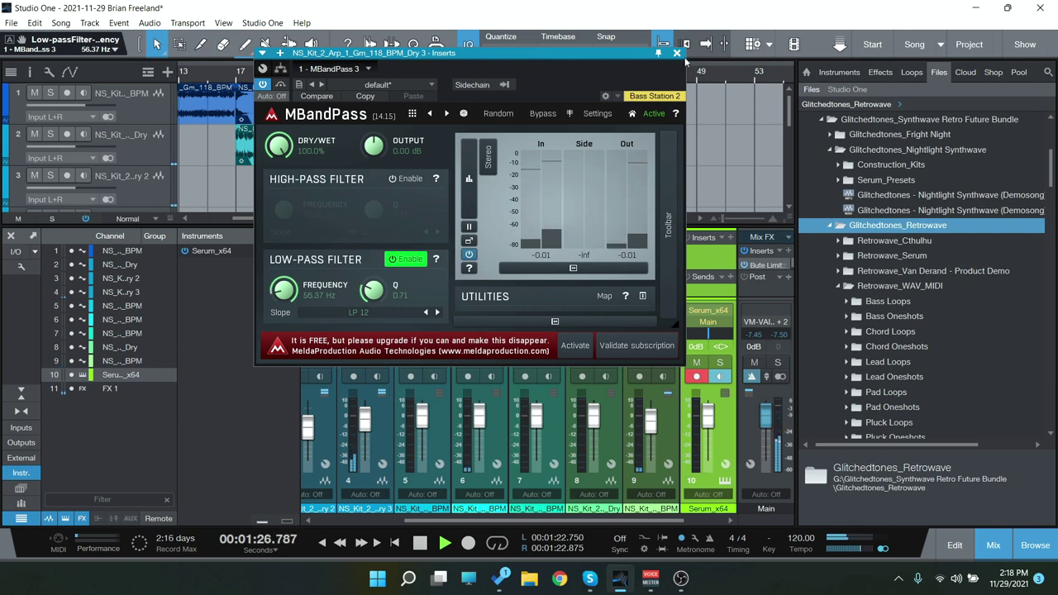
click(677, 53)
click(419, 542)
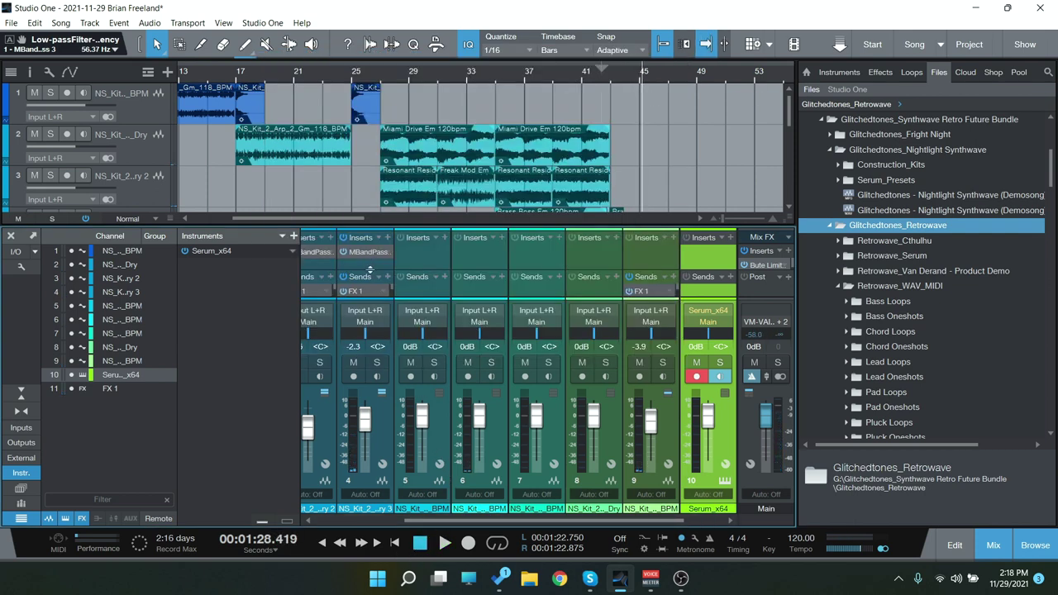
Inspect the Blackhole reverb insert on the FX 1 channel, then close it and hide the mixer
drag(471, 522, 544, 527)
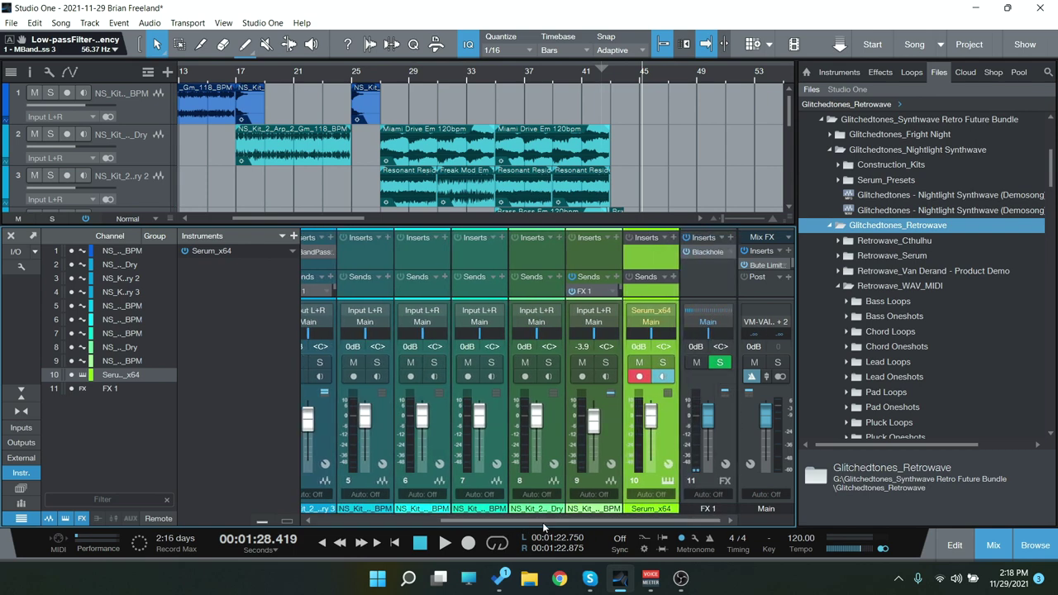
click(708, 252)
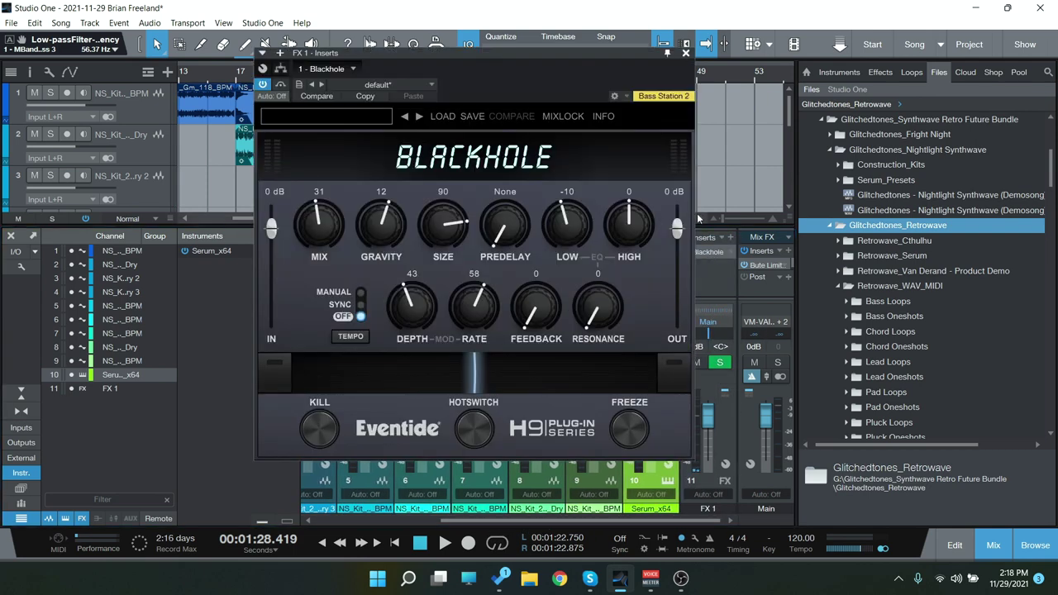
click(685, 53)
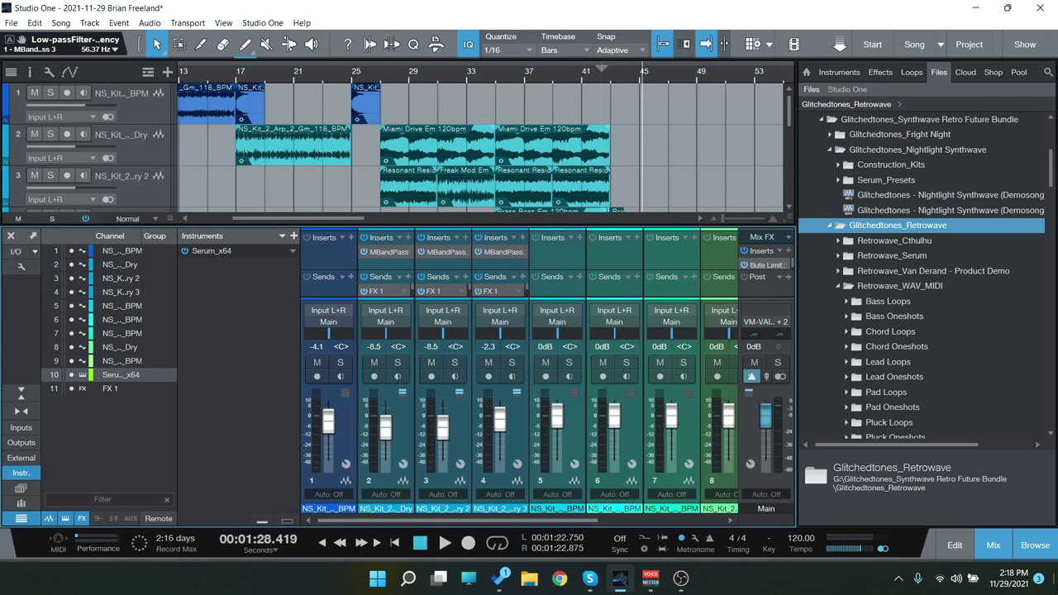
click(992, 548)
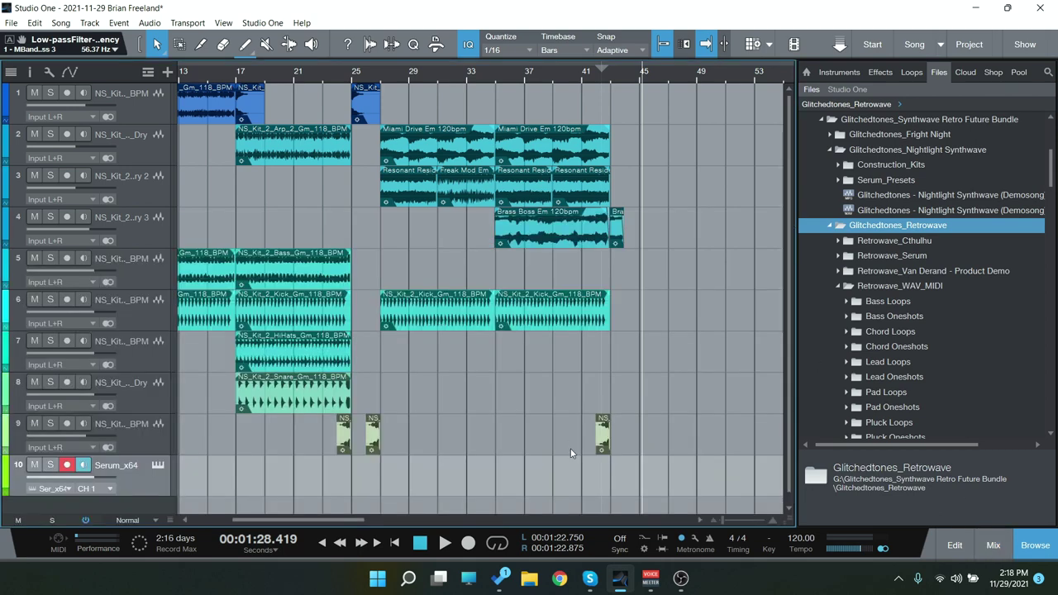
Collapse the Glitchedtones_Retrowave folder and load BA Beast Zone from Fright Night Serum Presets into Serum on track 10
click(830, 225)
click(158, 465)
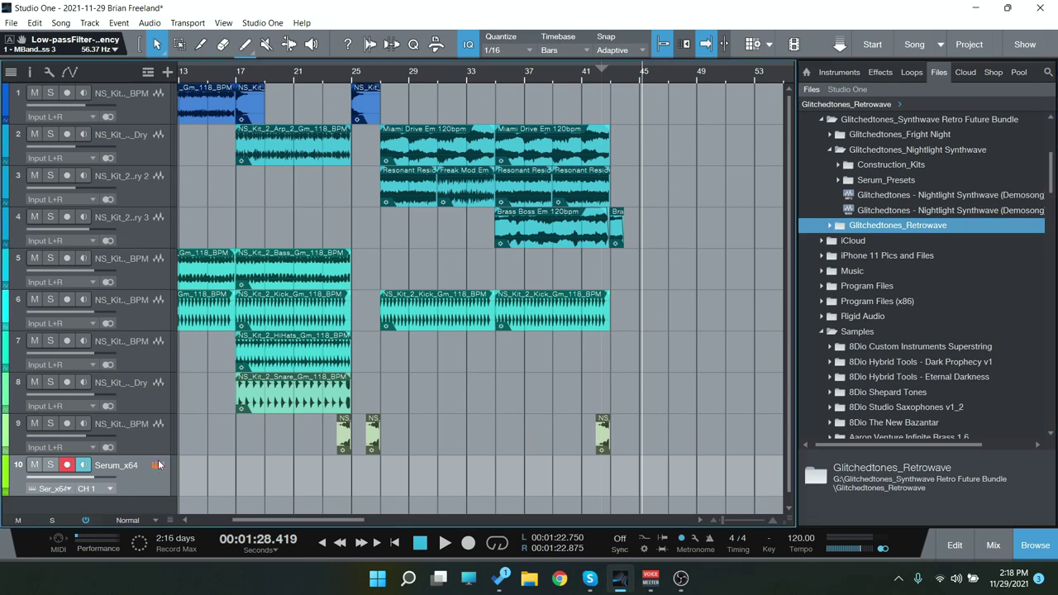
click(535, 105)
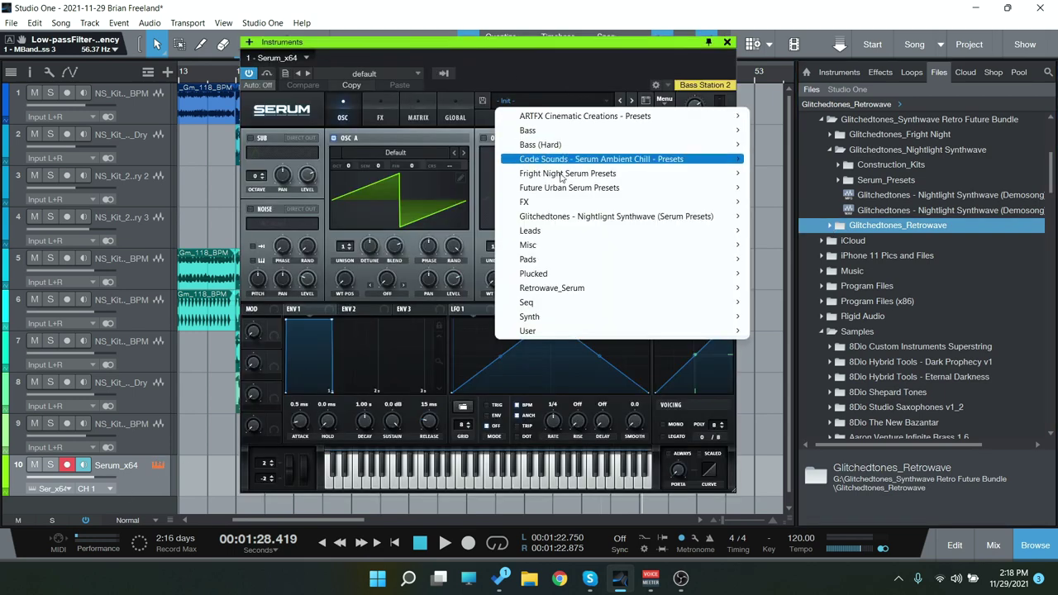
mouse_move(563, 179)
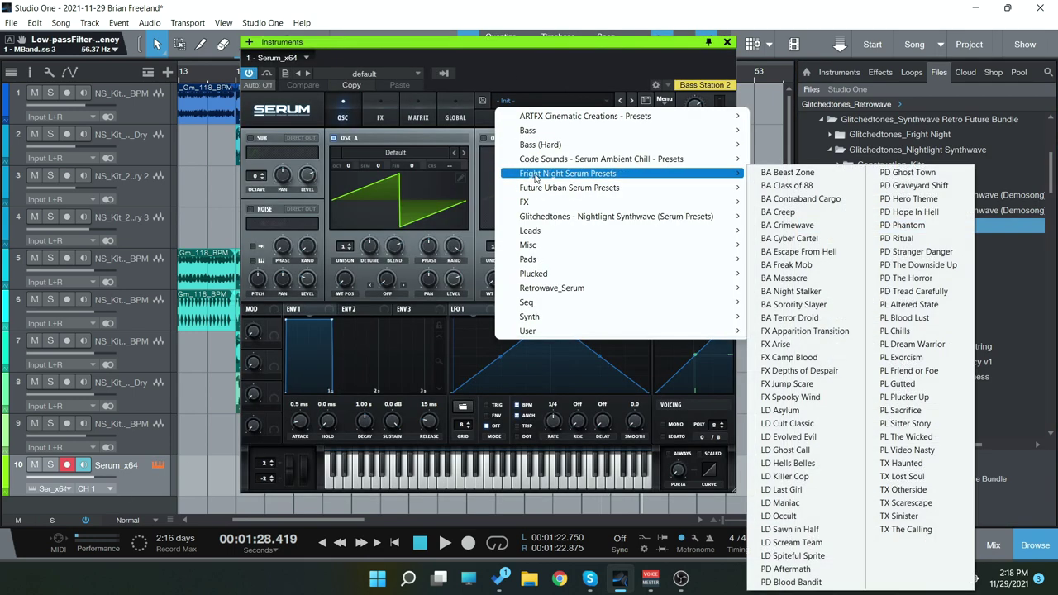
mouse_move(592, 217)
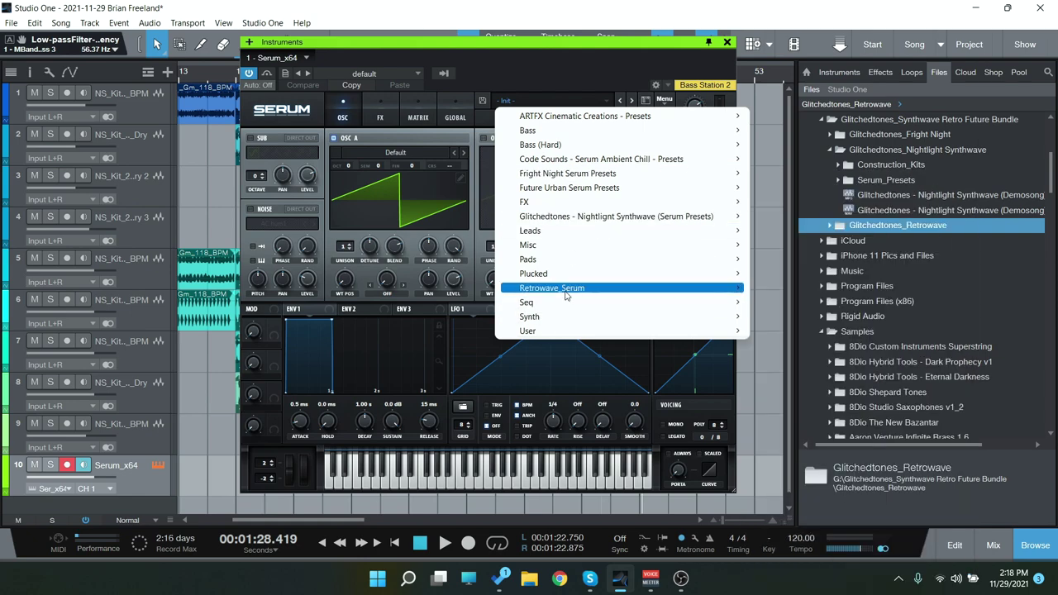
mouse_move(567, 289)
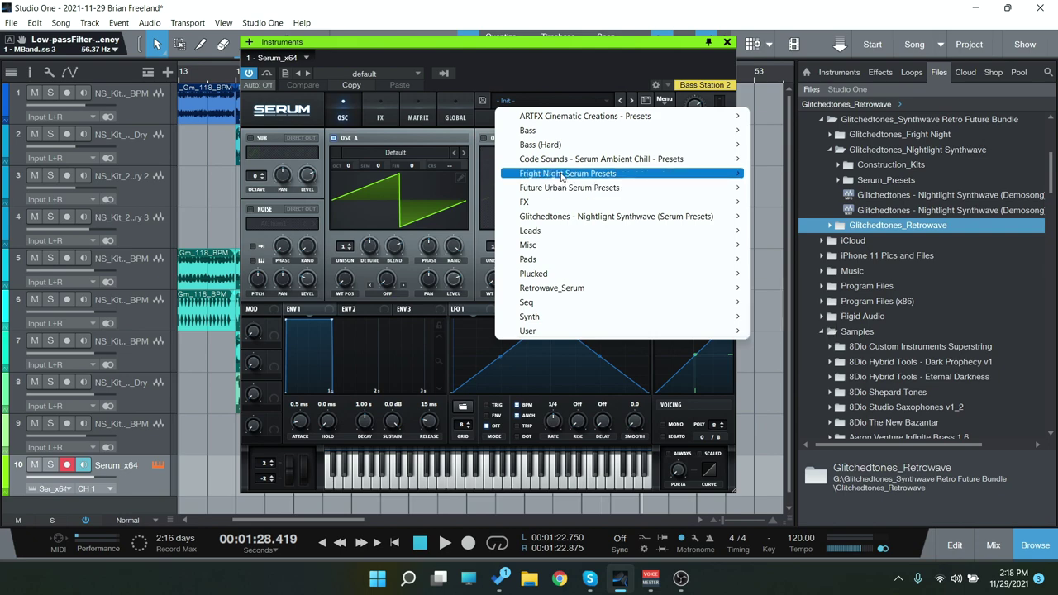
click(778, 174)
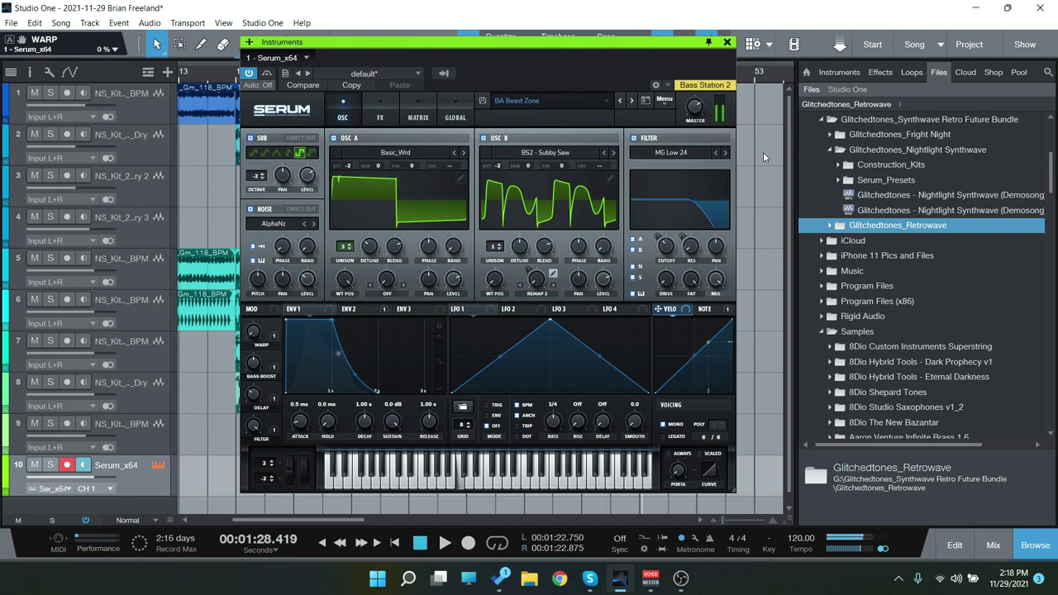
Audition the Fright Night bass presets BA Class of 88, BA Contraband Cargo and BA Creep
click(632, 103)
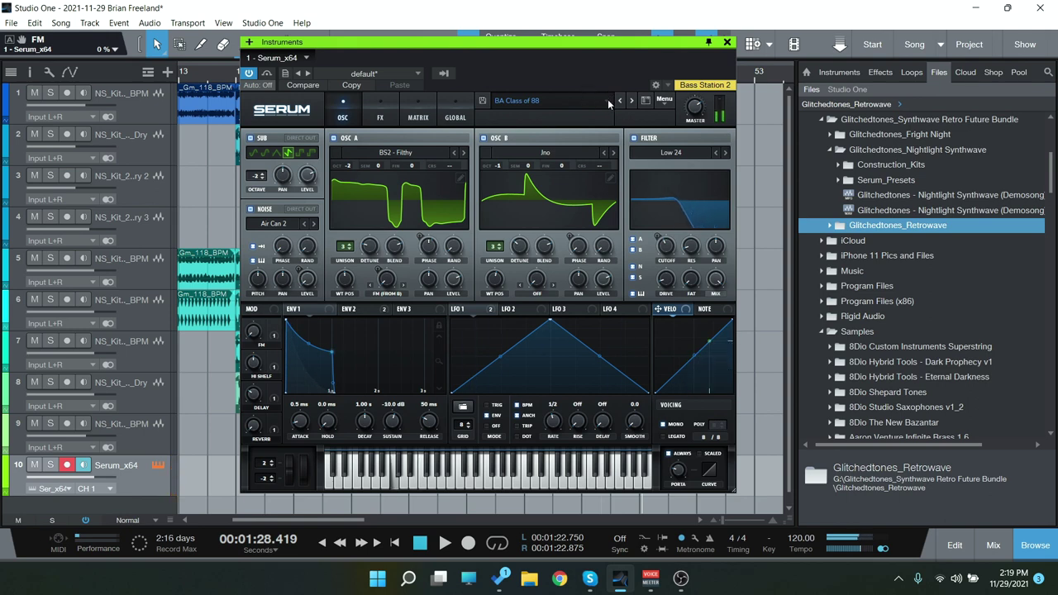
click(631, 100)
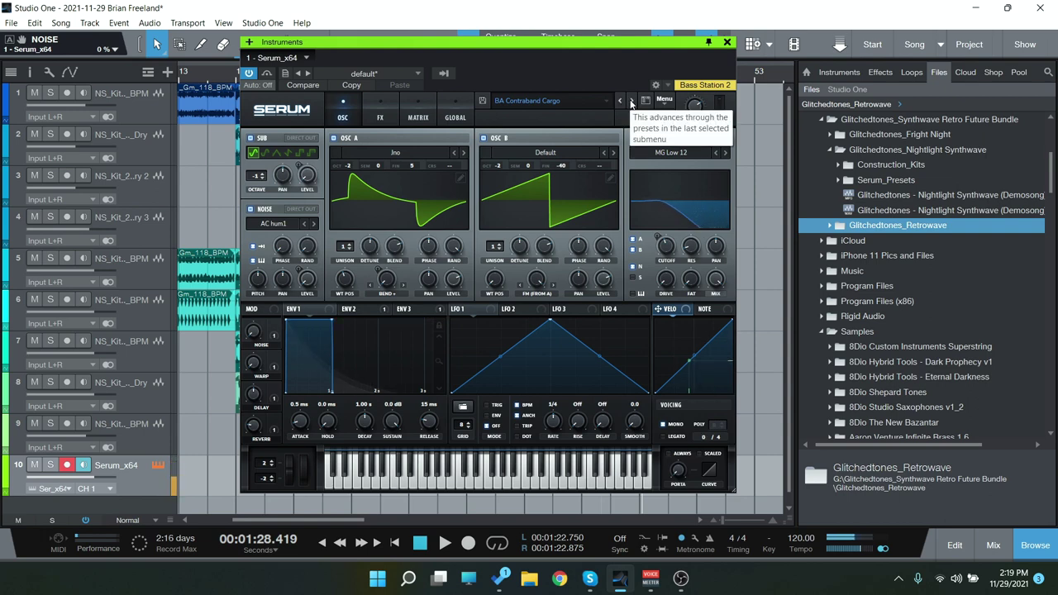
click(631, 101)
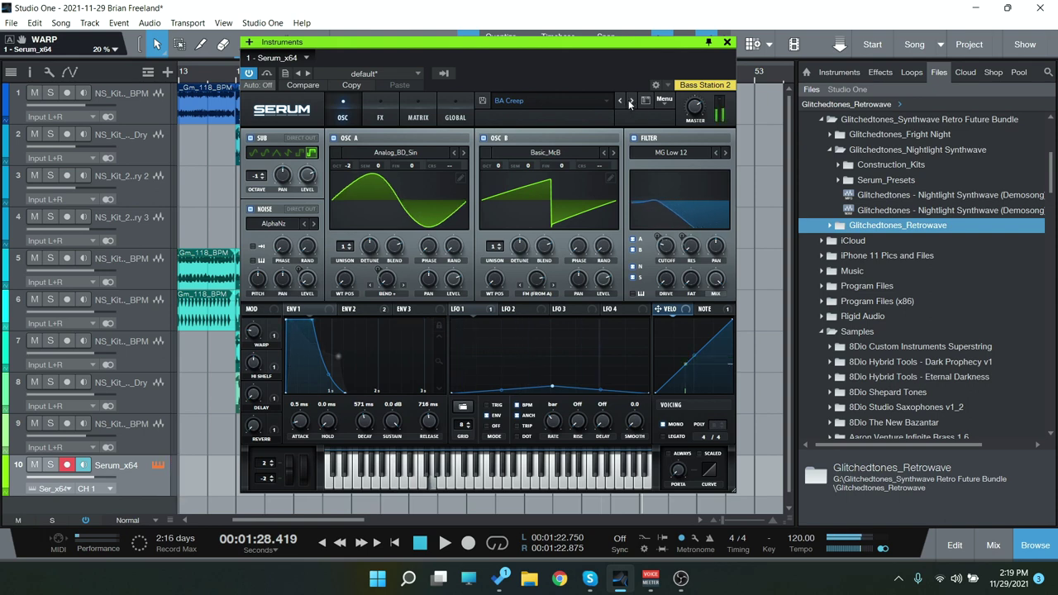
Audition the Fright Night effect presets FX Camp Blood, FX Depths of Despair and FX Jump Scare
click(545, 99)
click(799, 353)
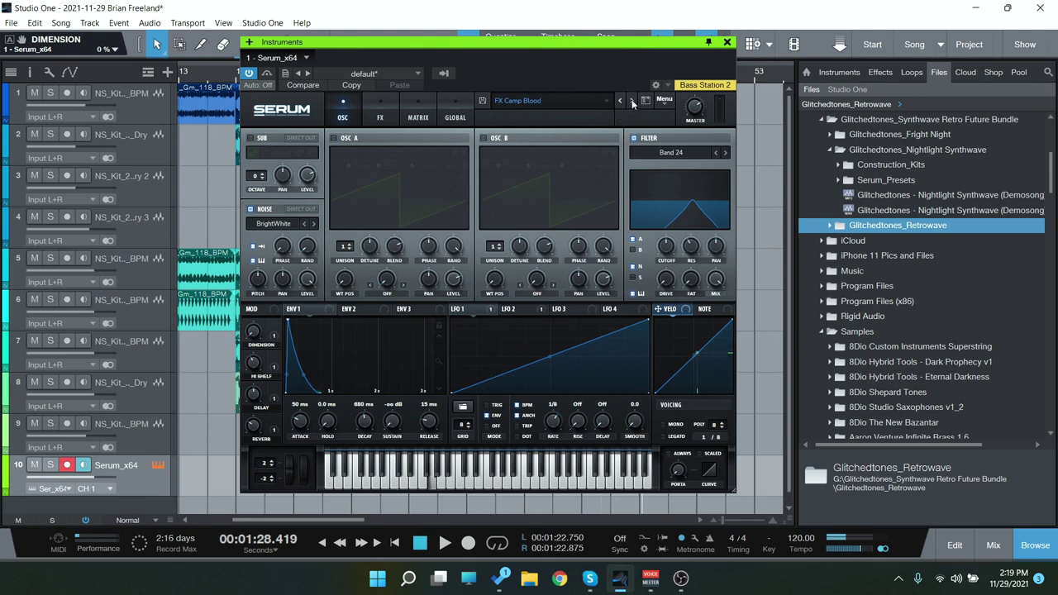
click(632, 101)
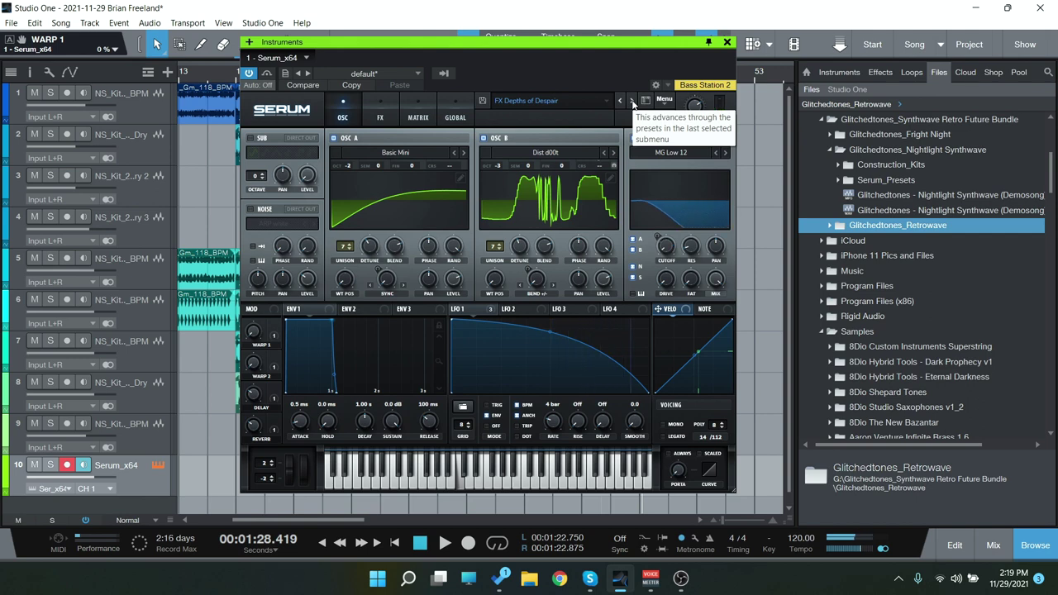
click(633, 103)
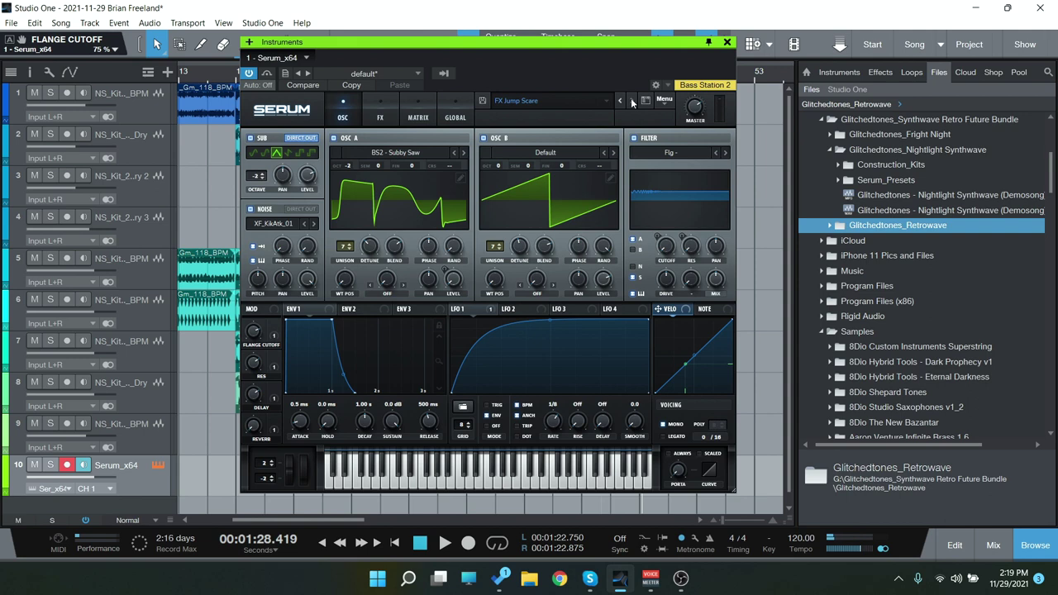
Audition the leads LD Asylum, with its filter cutoff raised to about 10926 Hz, LD Cult Classic and LD Evolved Evil
click(633, 103)
click(633, 102)
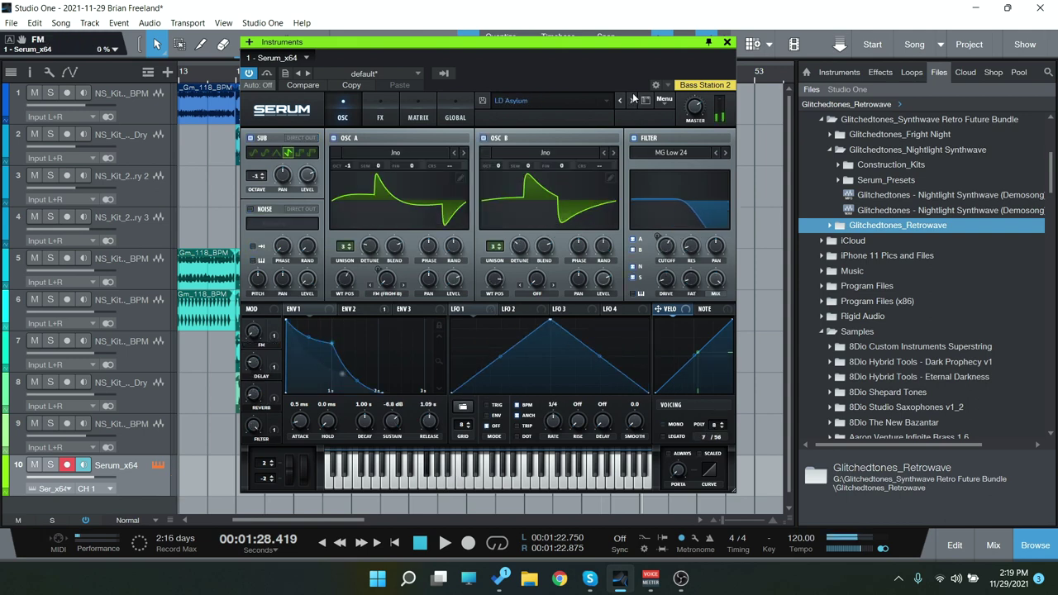
drag(672, 260, 695, 249)
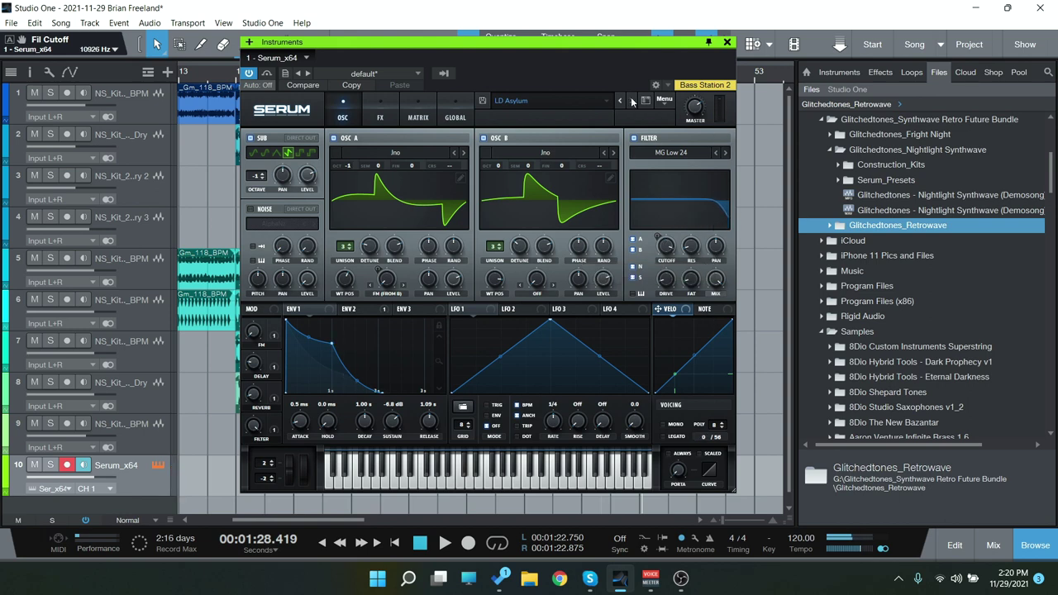
click(631, 101)
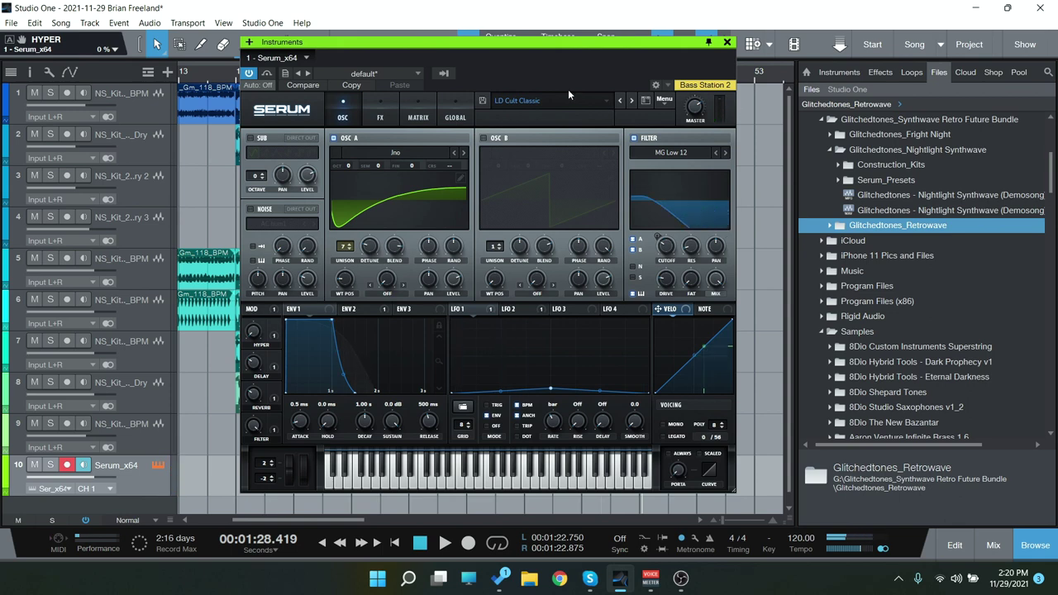
click(633, 101)
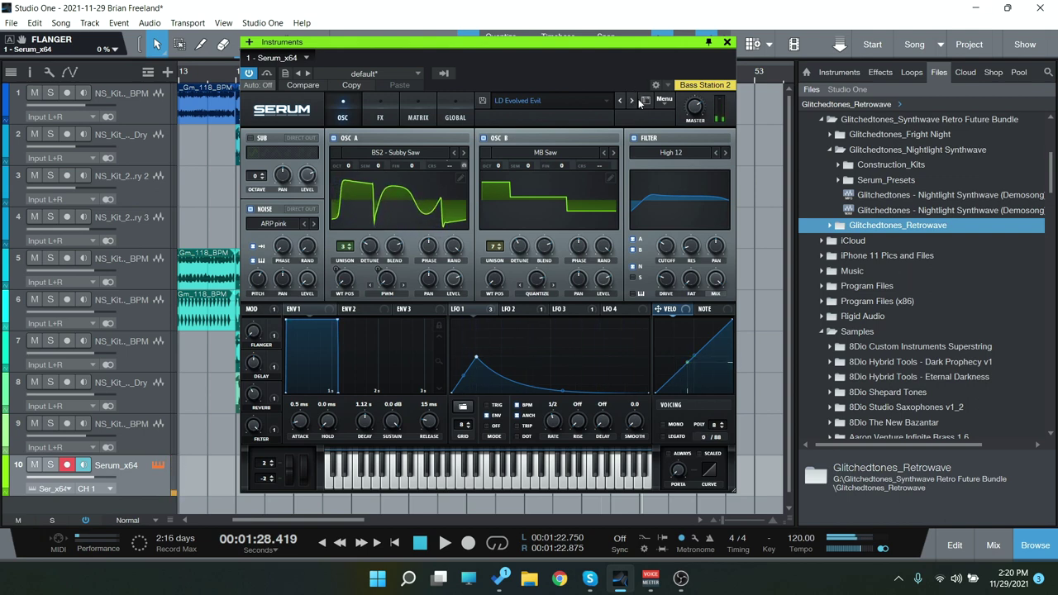
Audition the Fright Night pad presets PD Aftermath and PD Blood Bandit
click(594, 104)
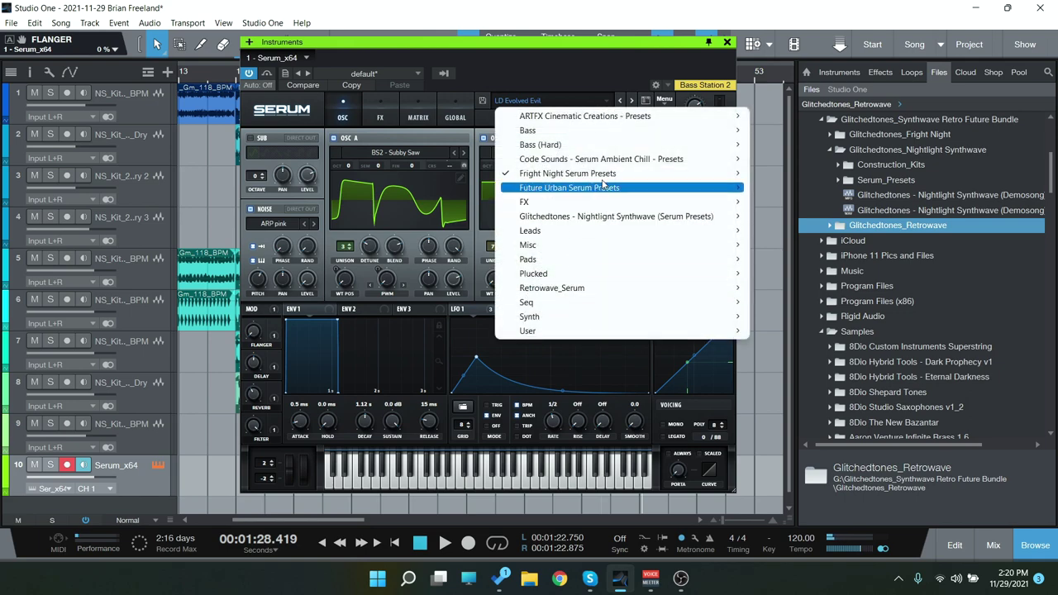
mouse_move(605, 175)
click(785, 568)
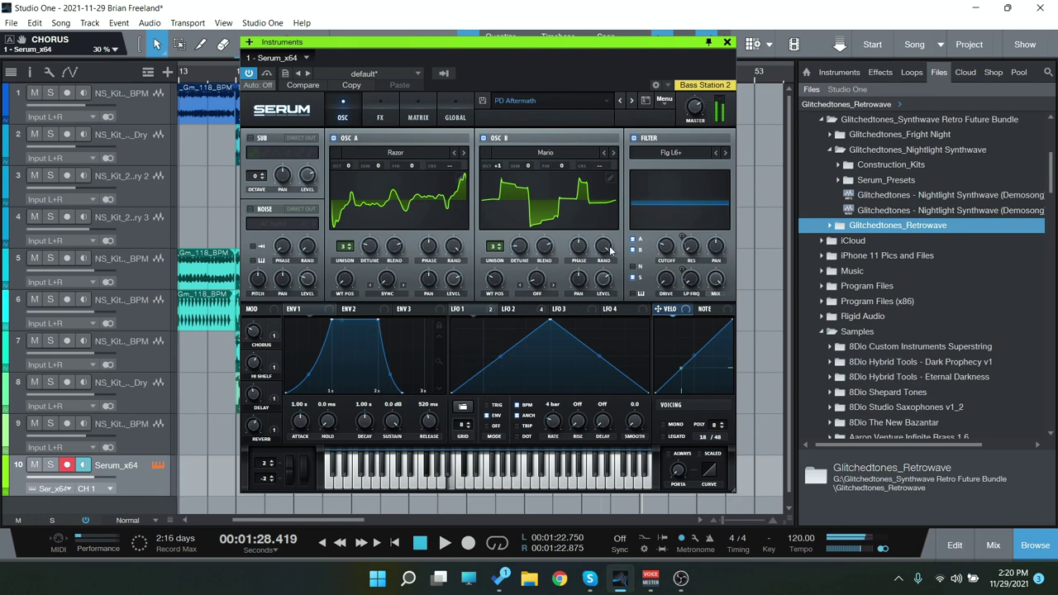
click(630, 101)
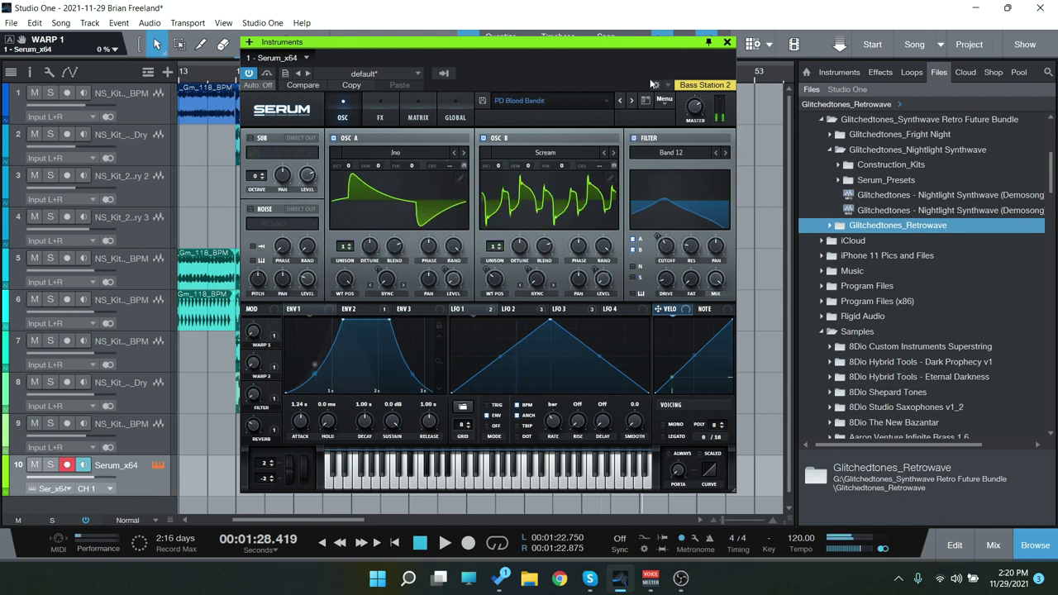
Audition the Fright Night pluck presets PL Friend or Foe, PL Gutted, PL Plucker Up, PL Sitter Story and PL The Wicked
click(606, 100)
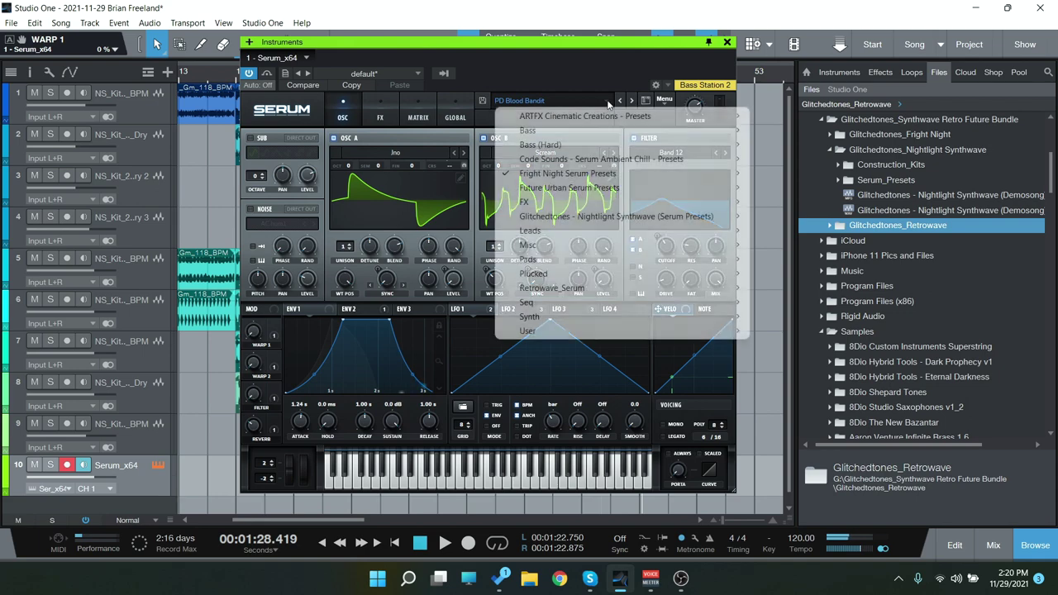
mouse_move(606, 173)
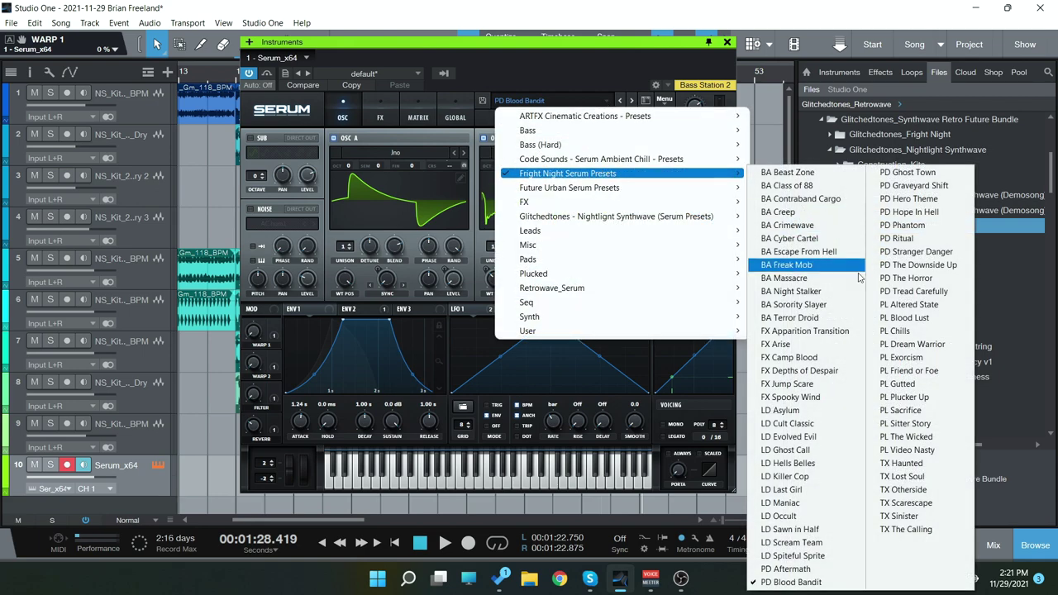
click(909, 372)
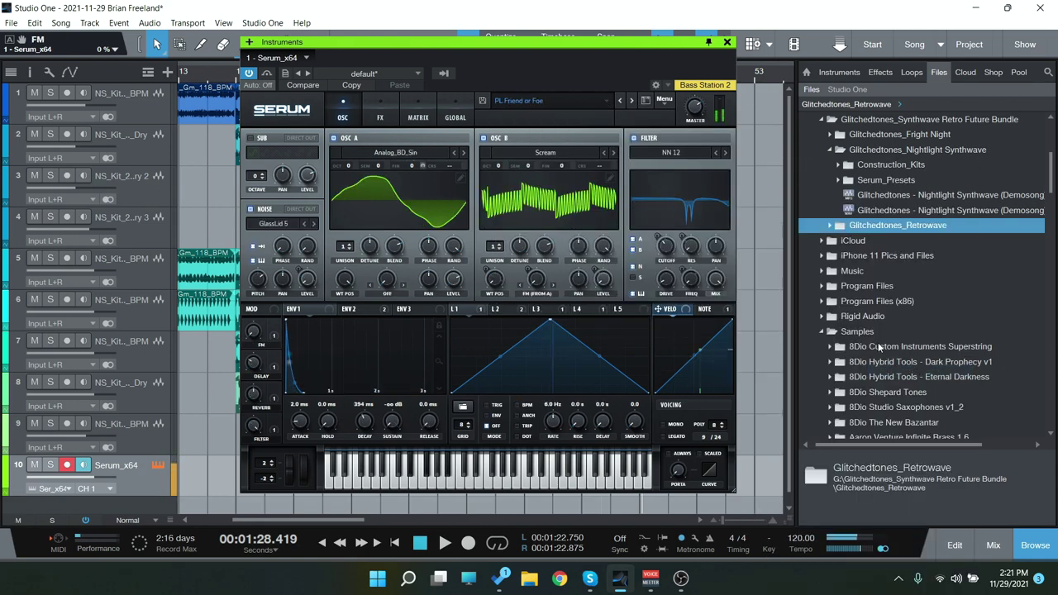
click(631, 102)
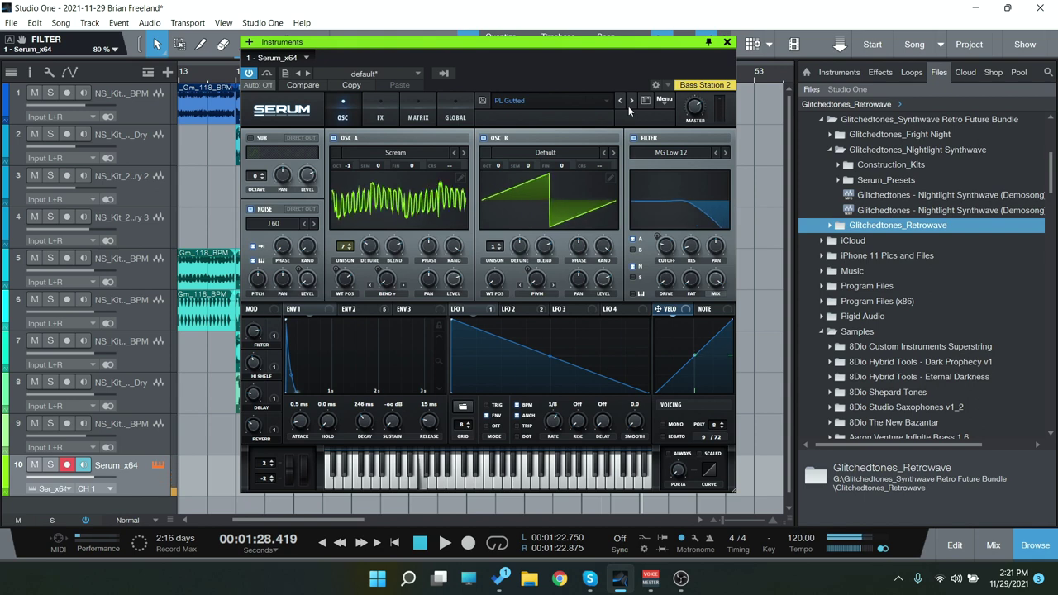
click(630, 102)
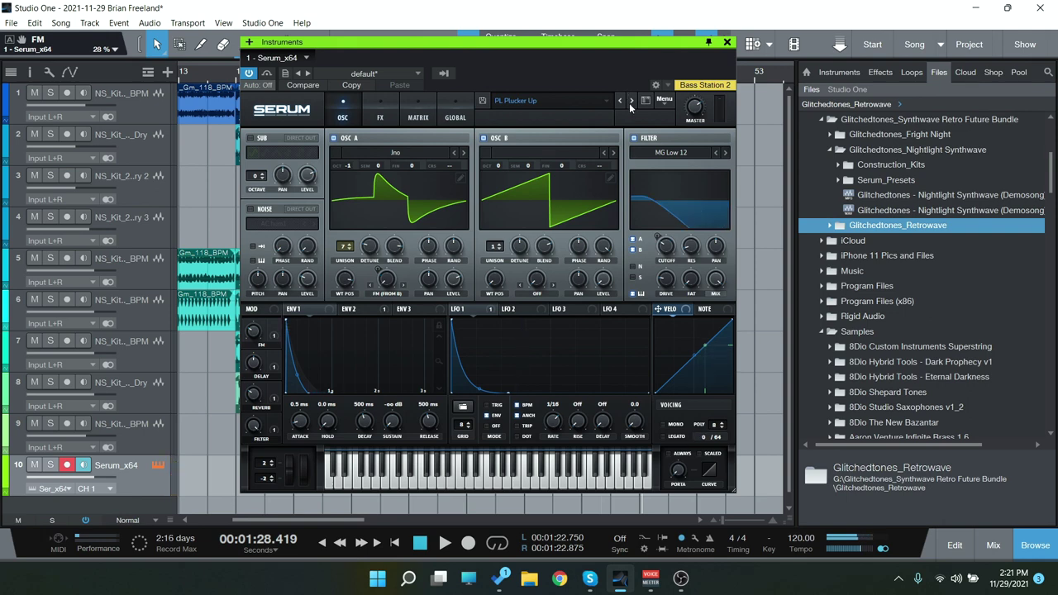
click(633, 102)
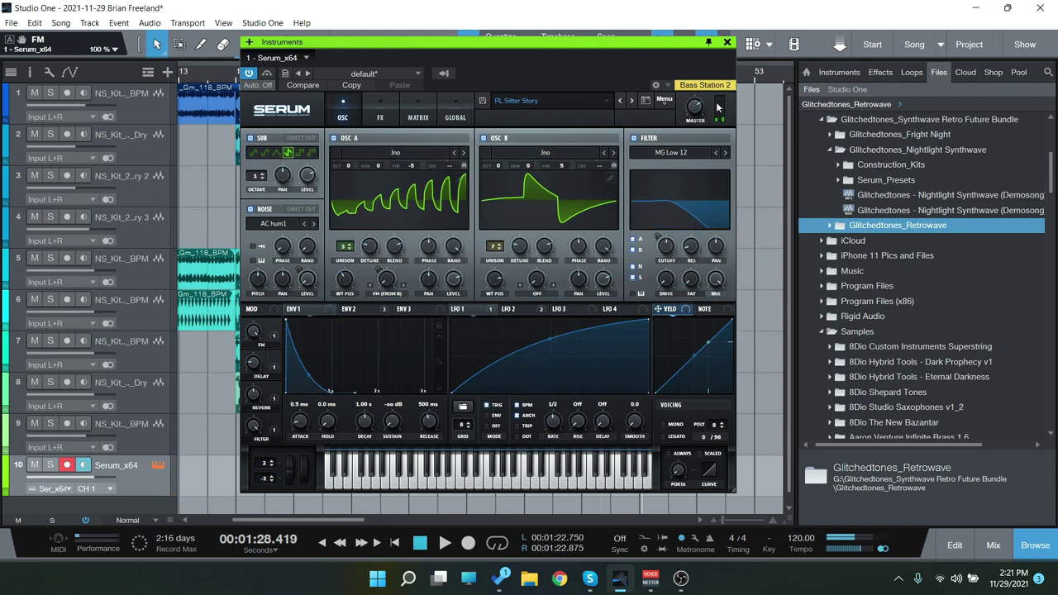
click(633, 102)
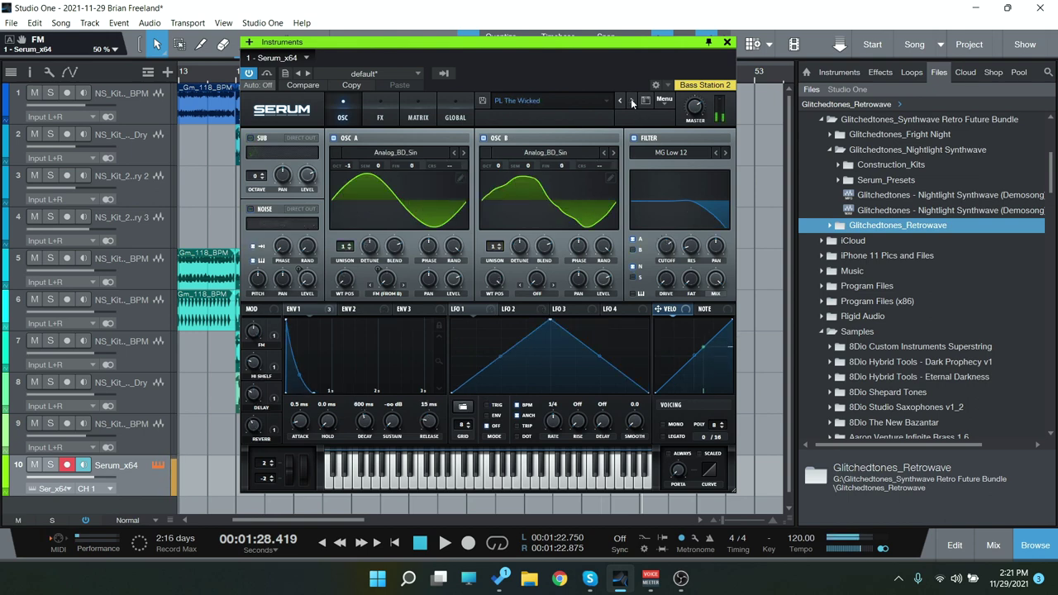
Audition the Retrowave bass presets BA Bass Corporation, BA Buzzsaw, BA Cyber City and BA Dark Waves
click(589, 100)
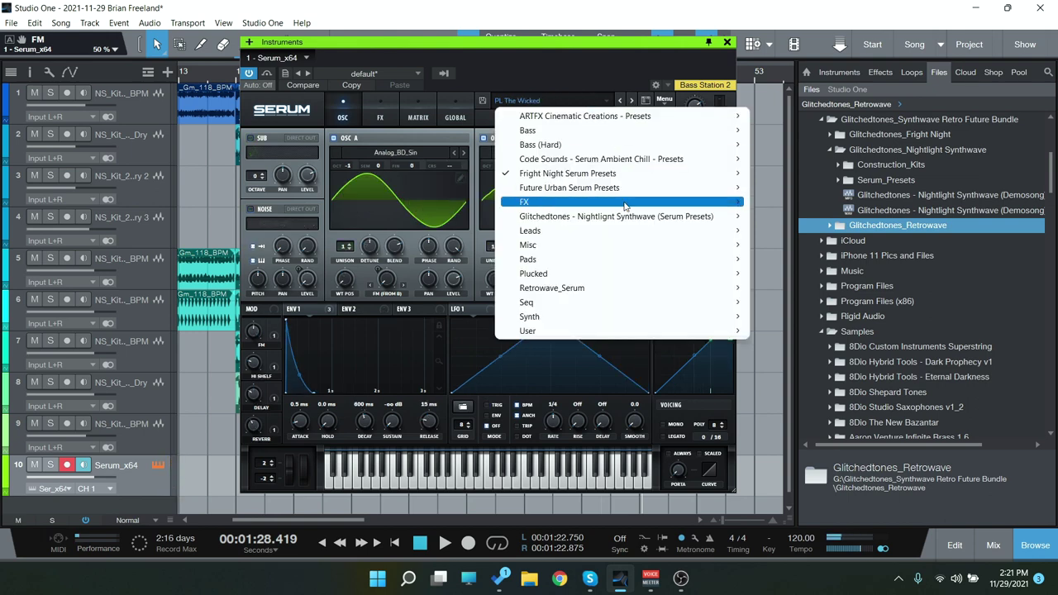
click(753, 168)
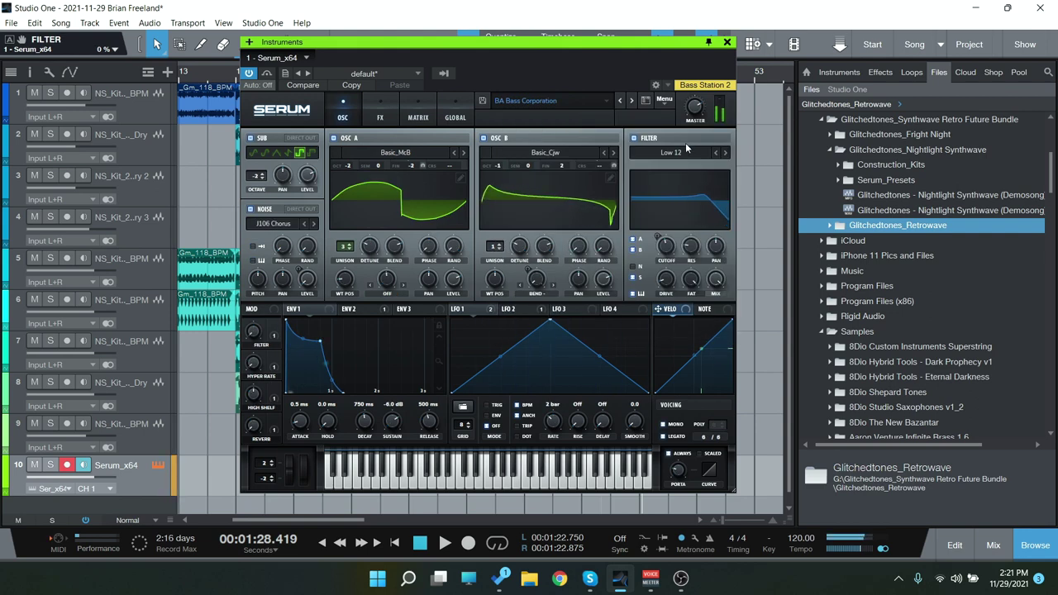
click(631, 100)
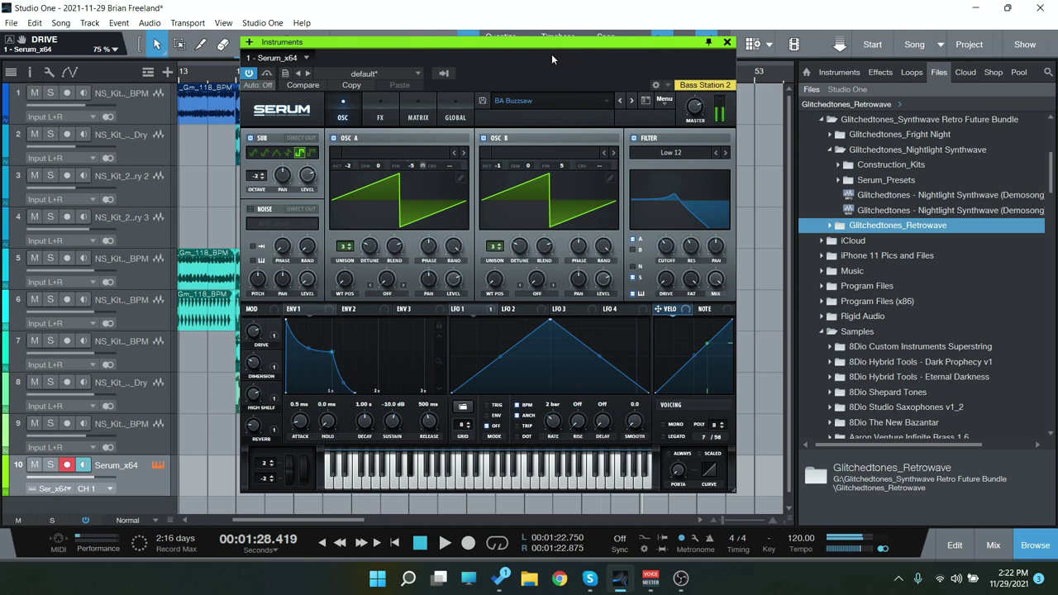
click(632, 100)
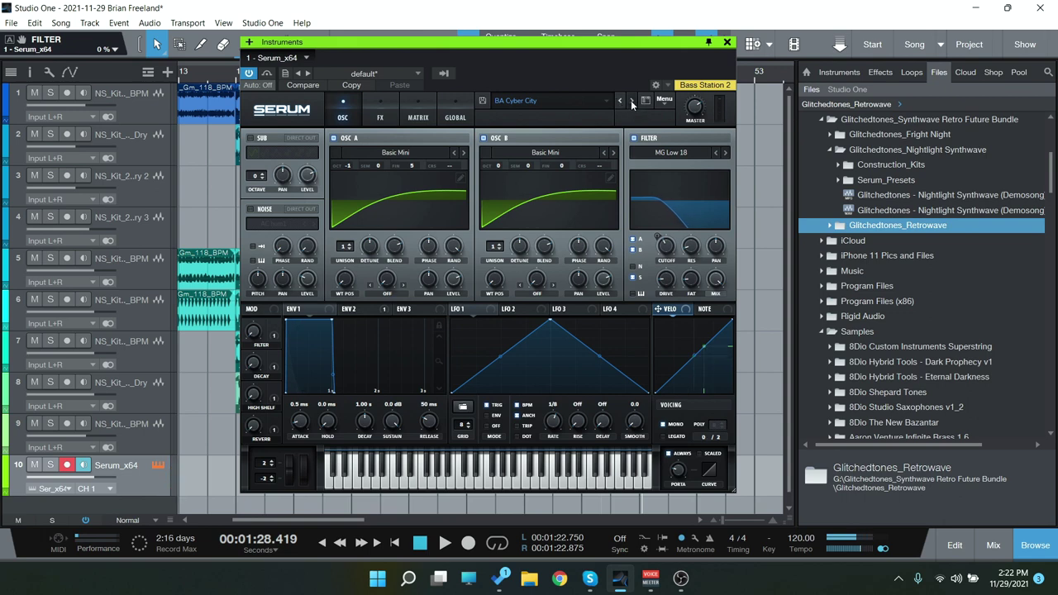
click(631, 100)
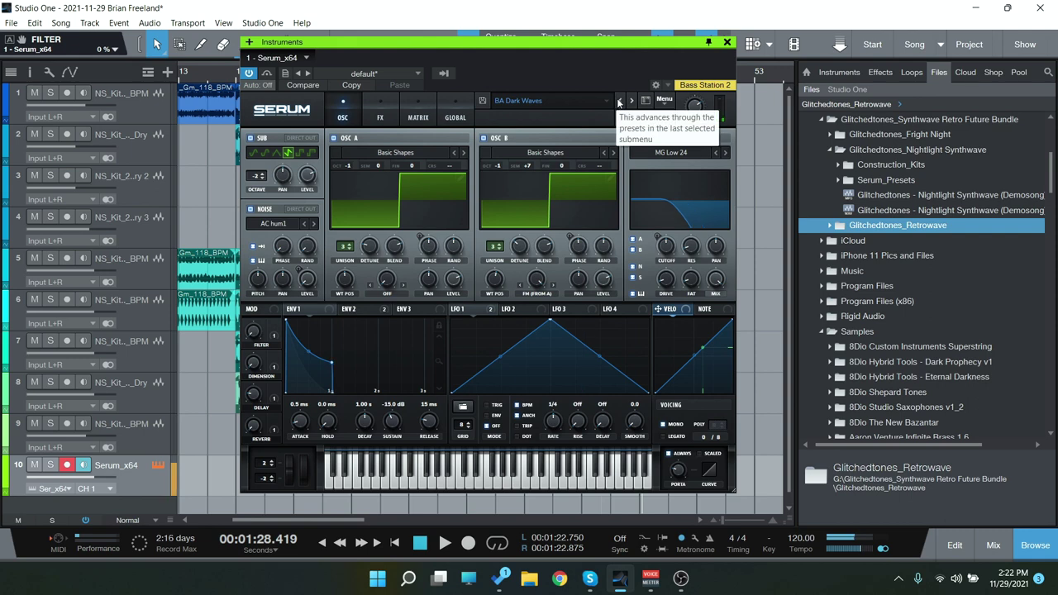
Audition the Retrowave chord presets SY Beachcomber, SY Chime In and SY Feels
click(595, 100)
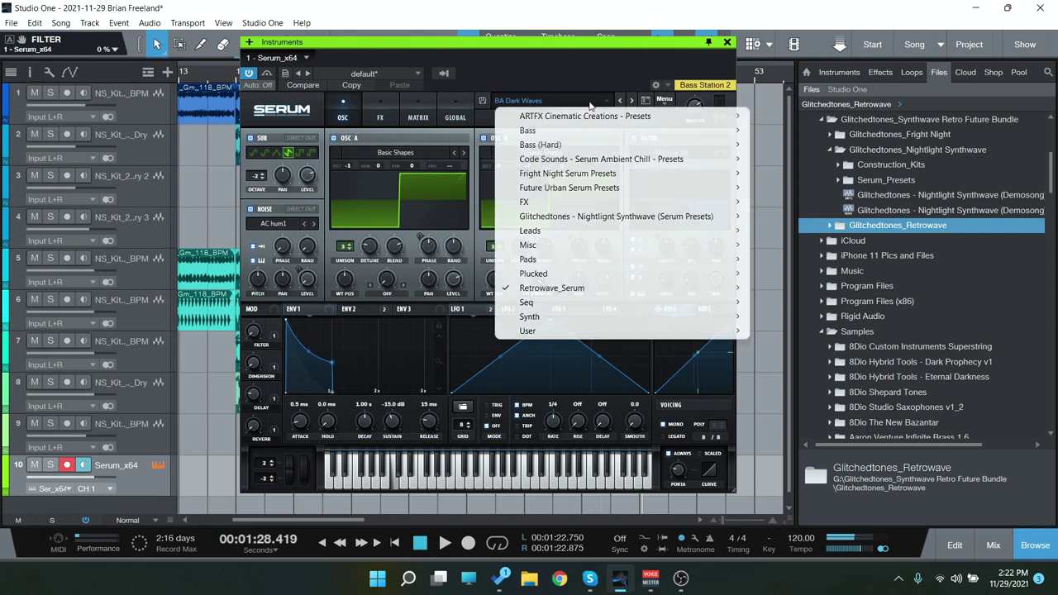
mouse_move(738, 305)
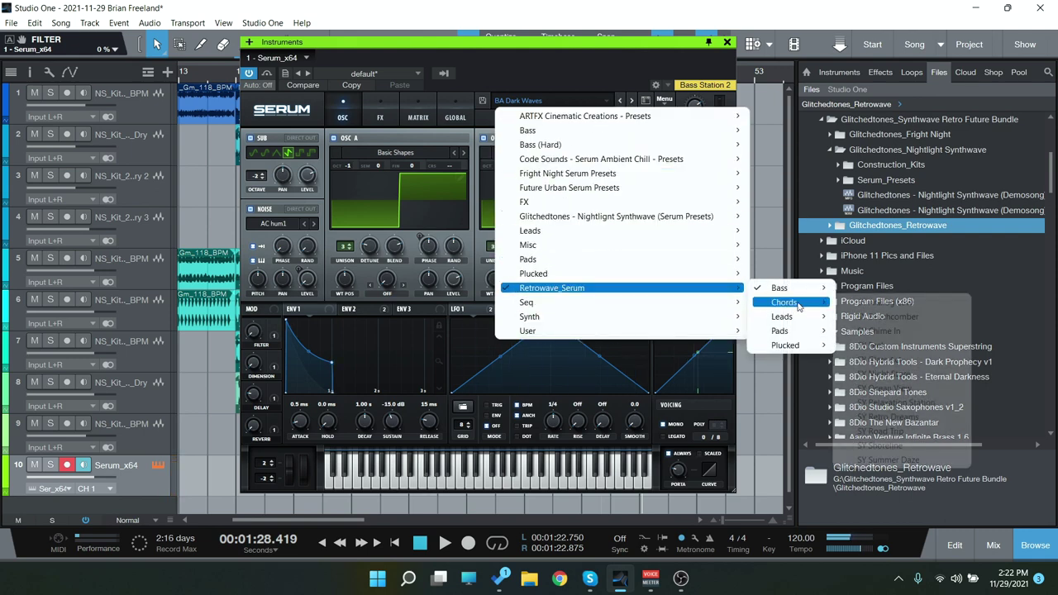
mouse_move(783, 303)
click(884, 315)
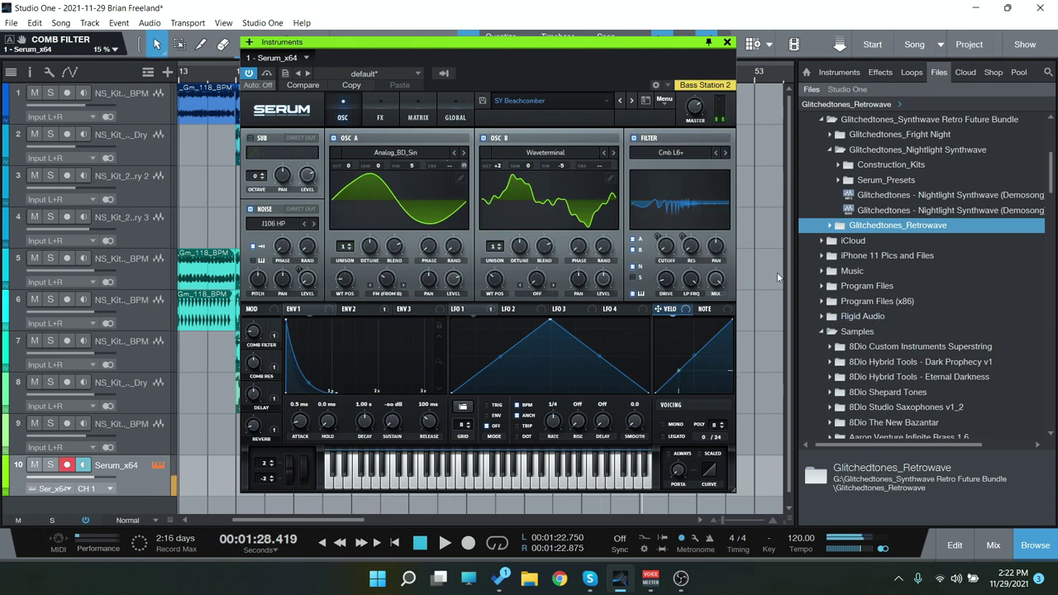
click(631, 100)
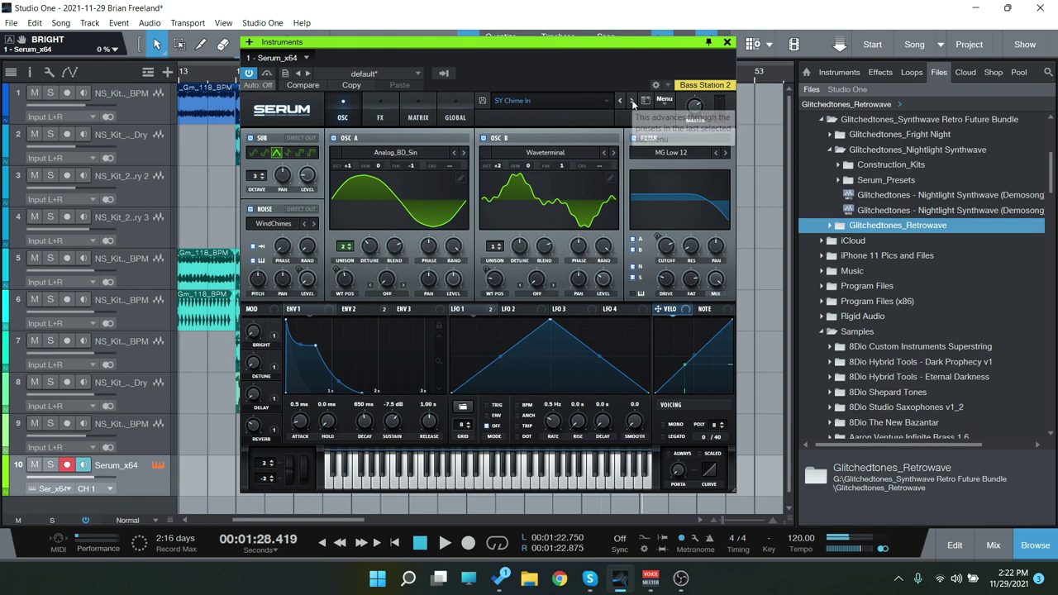
click(632, 101)
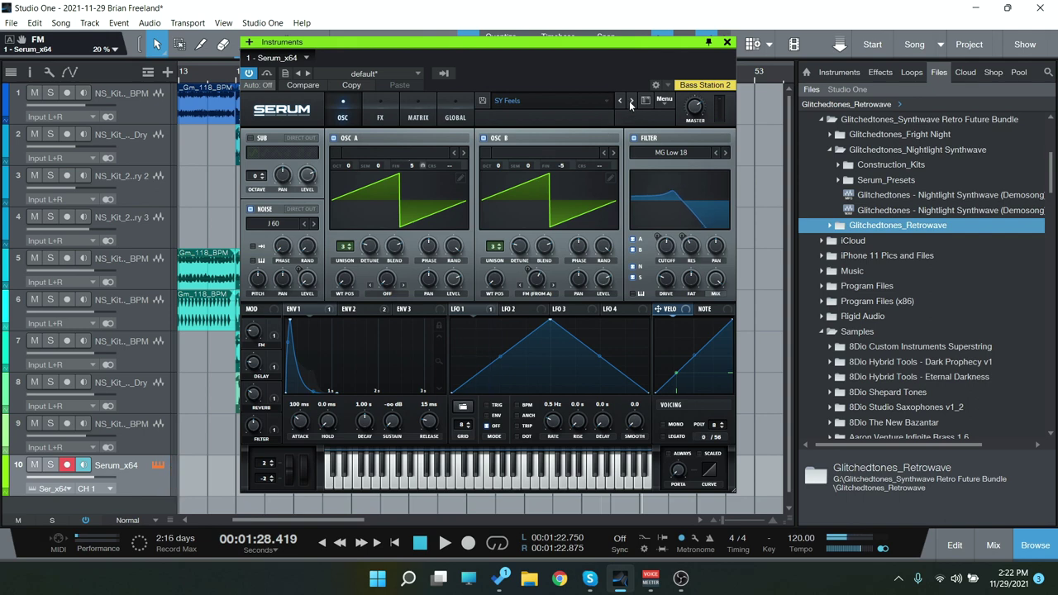
Audition the Retrowave lead presets LD Brass Boss, LD Distant Bell and LD Future Thoughts
click(630, 101)
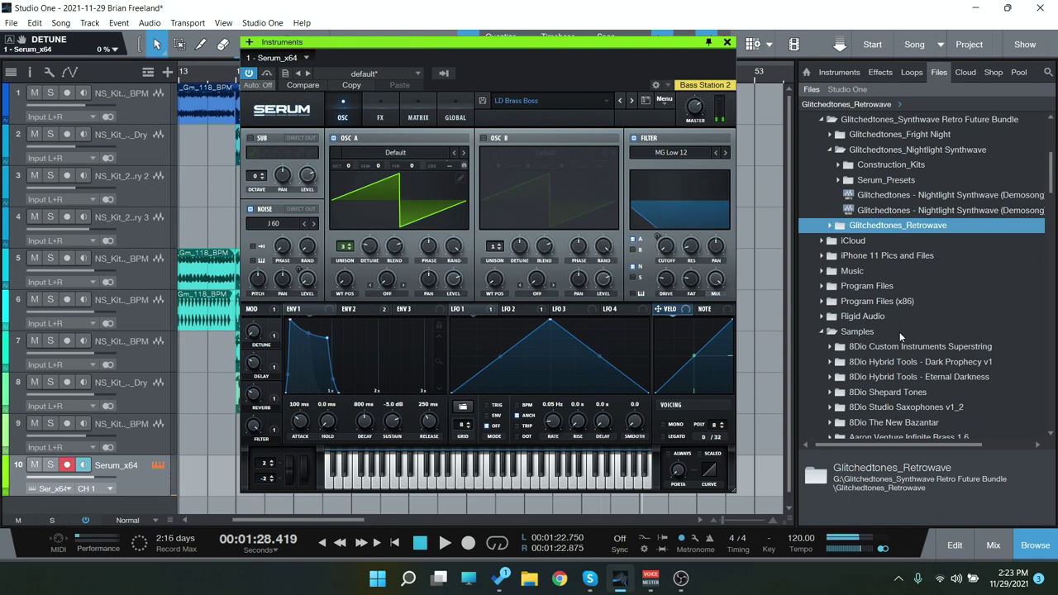
click(632, 101)
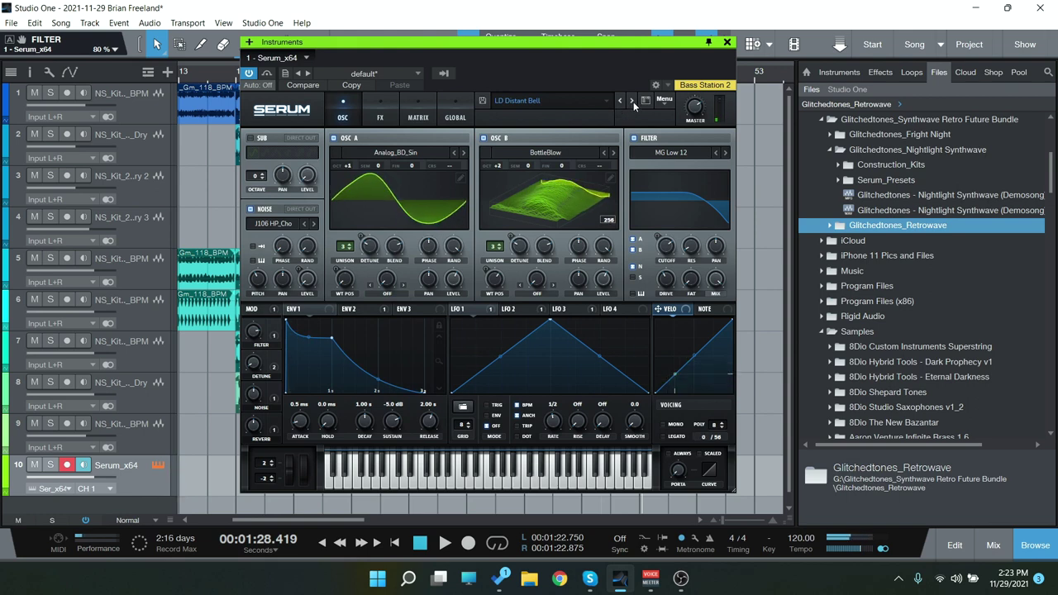
click(633, 101)
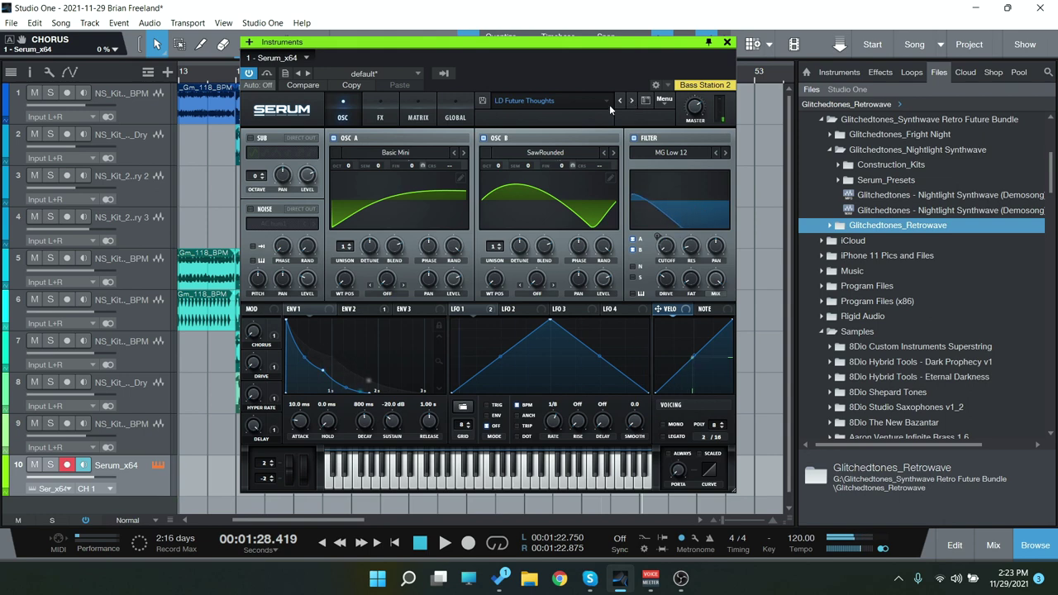
Load the PD Reflection preset from the Retrowave pads to audition it
click(603, 103)
mouse_move(569, 295)
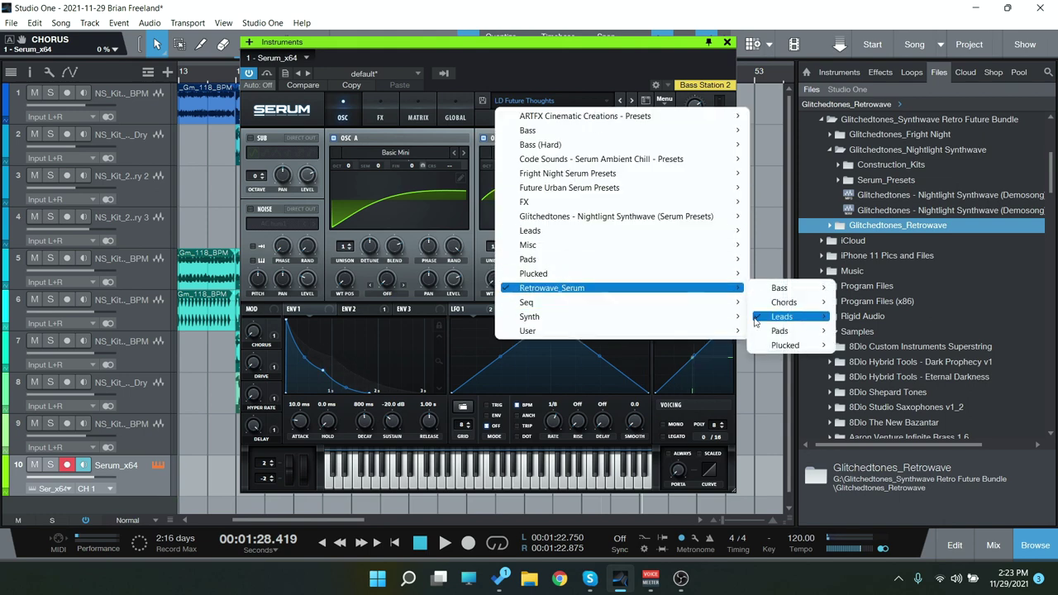
mouse_move(776, 335)
click(933, 426)
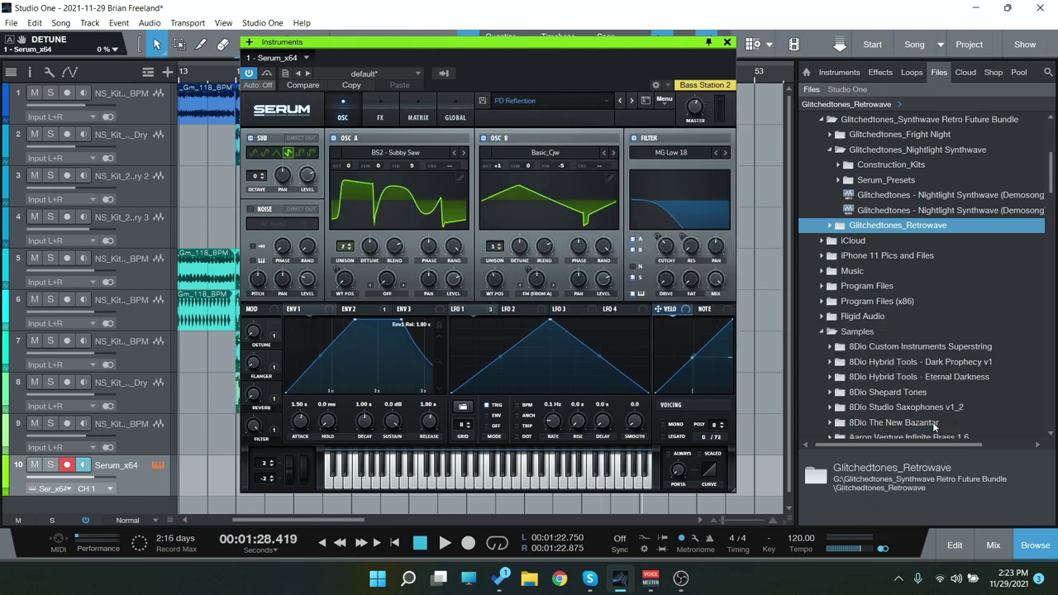